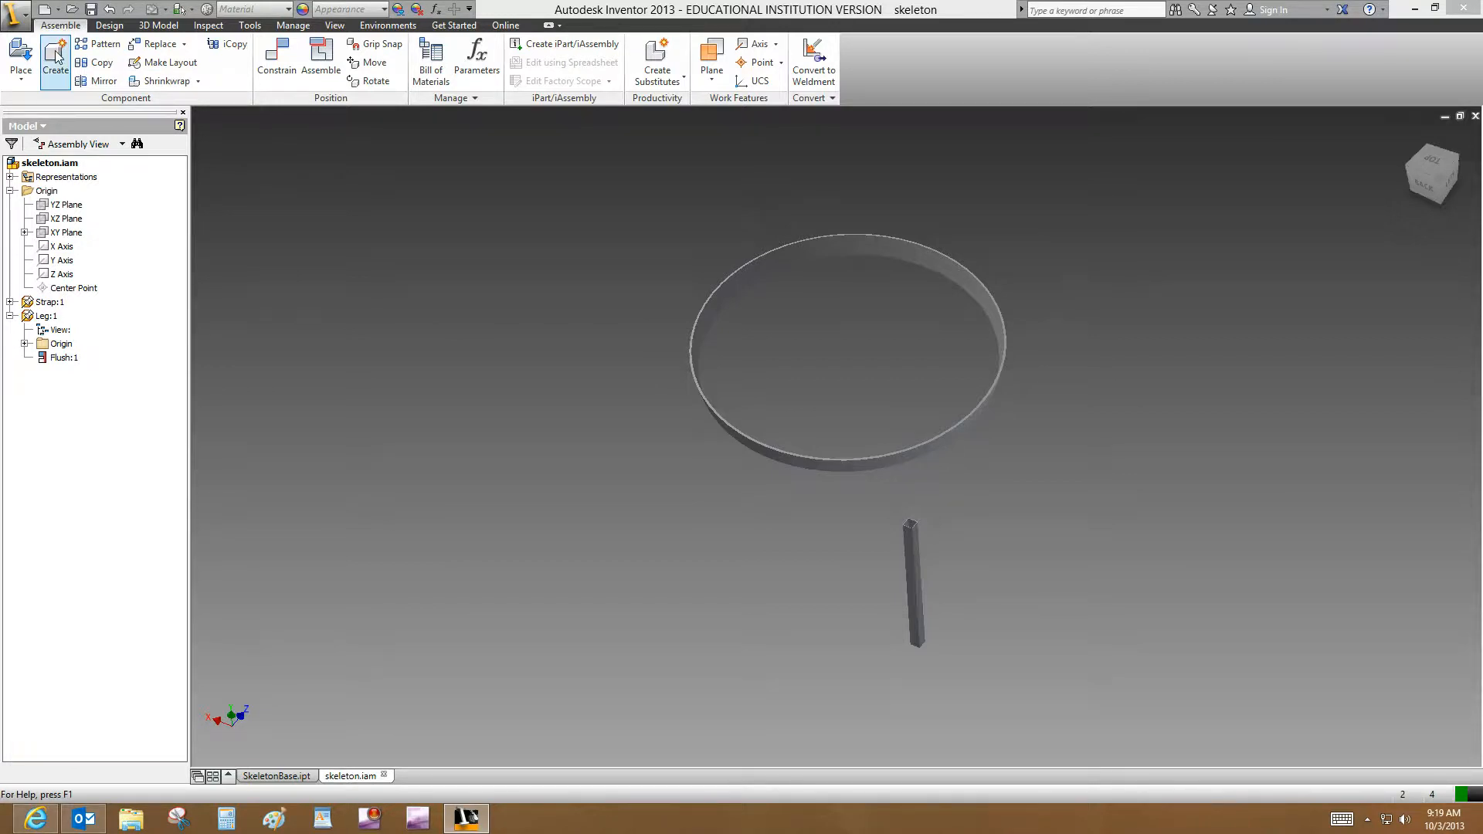
# Step: Create an in-place subassembly named Frame from the Metric Standard (mm).iam template on the main assembly's XY Plane
pyautogui.click(55, 55)
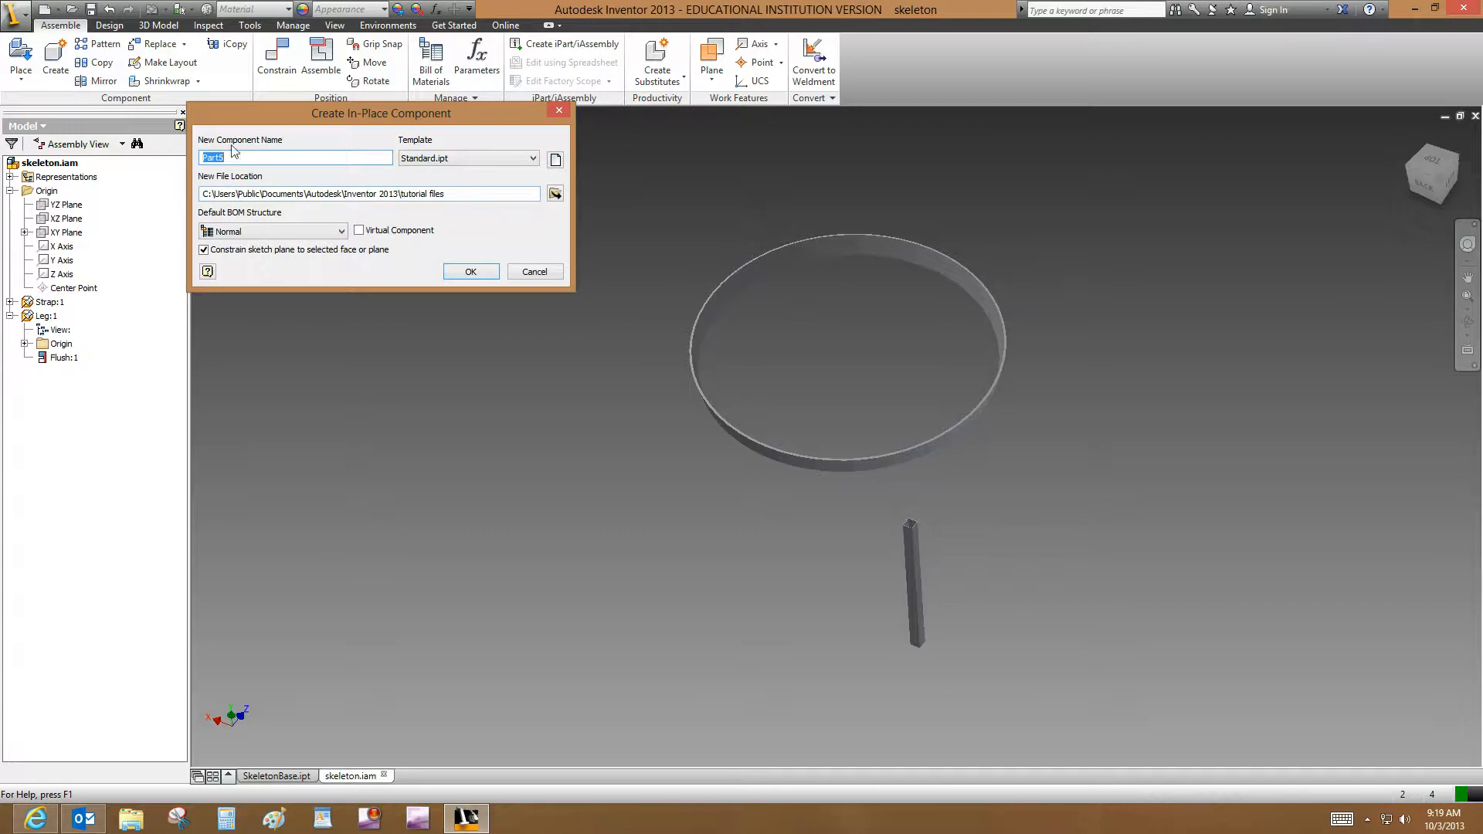
pyautogui.write('Frame')
pyautogui.click(556, 160)
pyautogui.click(218, 41)
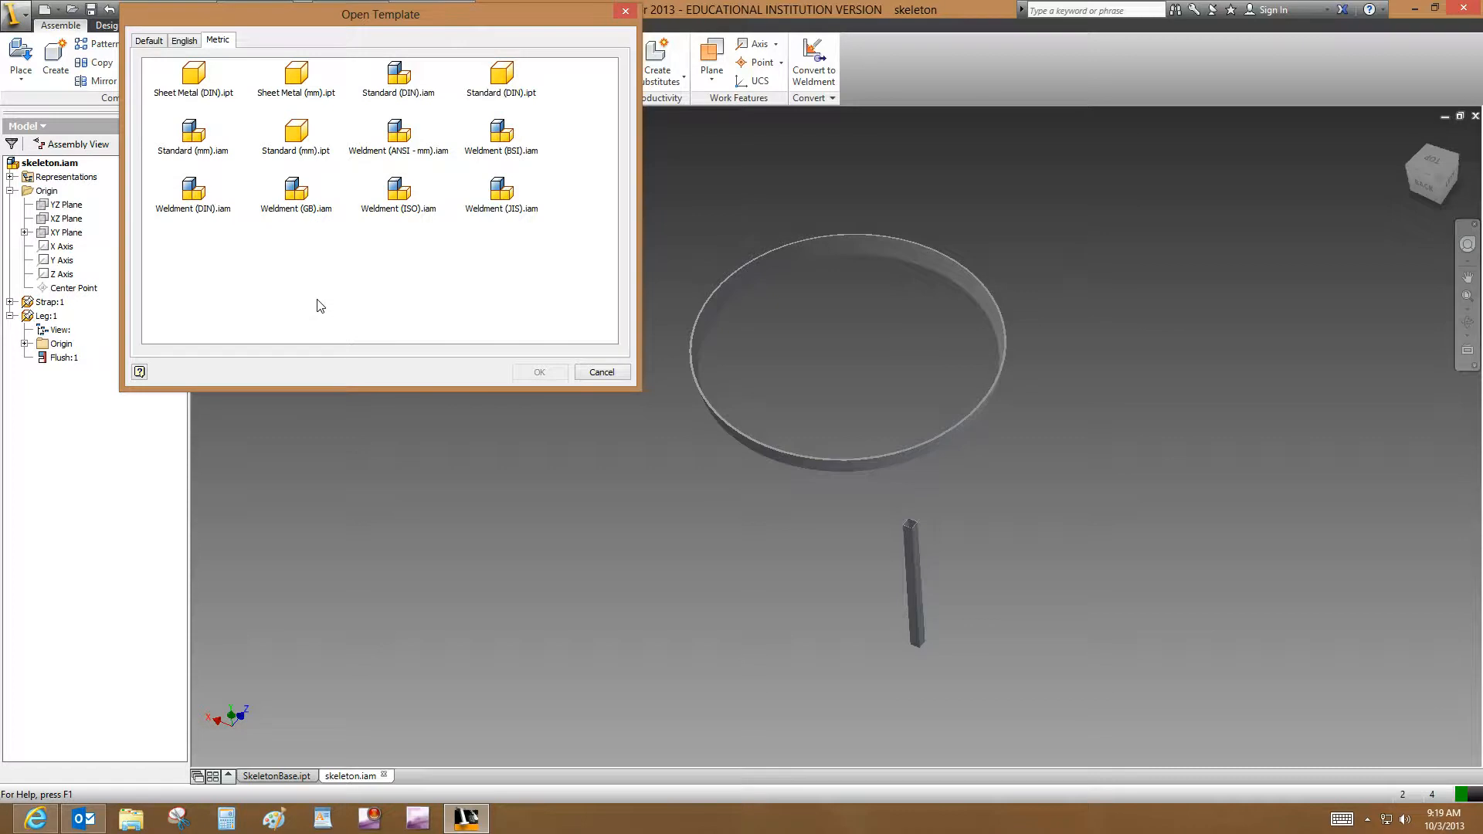
pyautogui.doubleClick(198, 149)
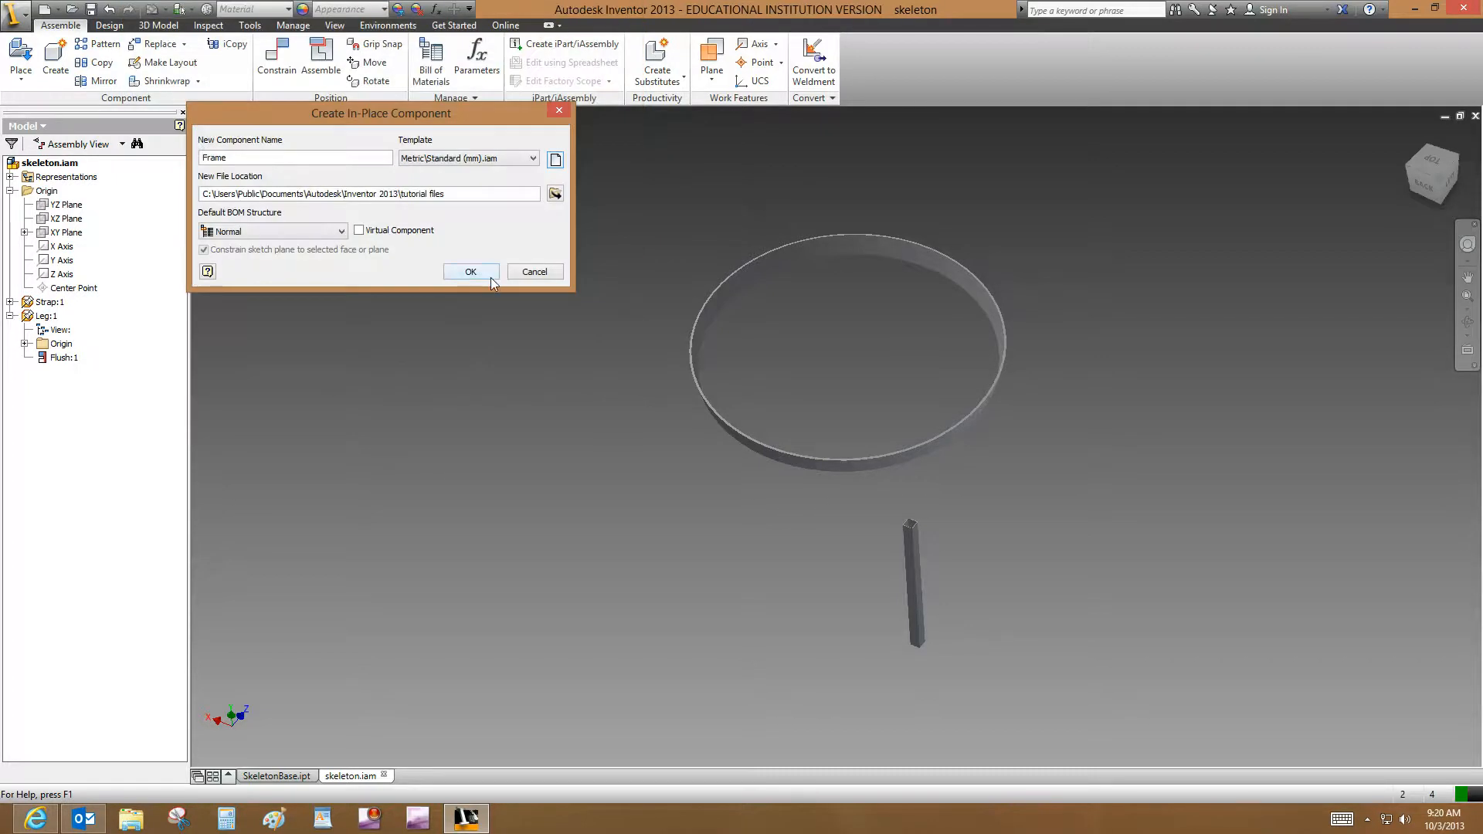
pyautogui.click(491, 278)
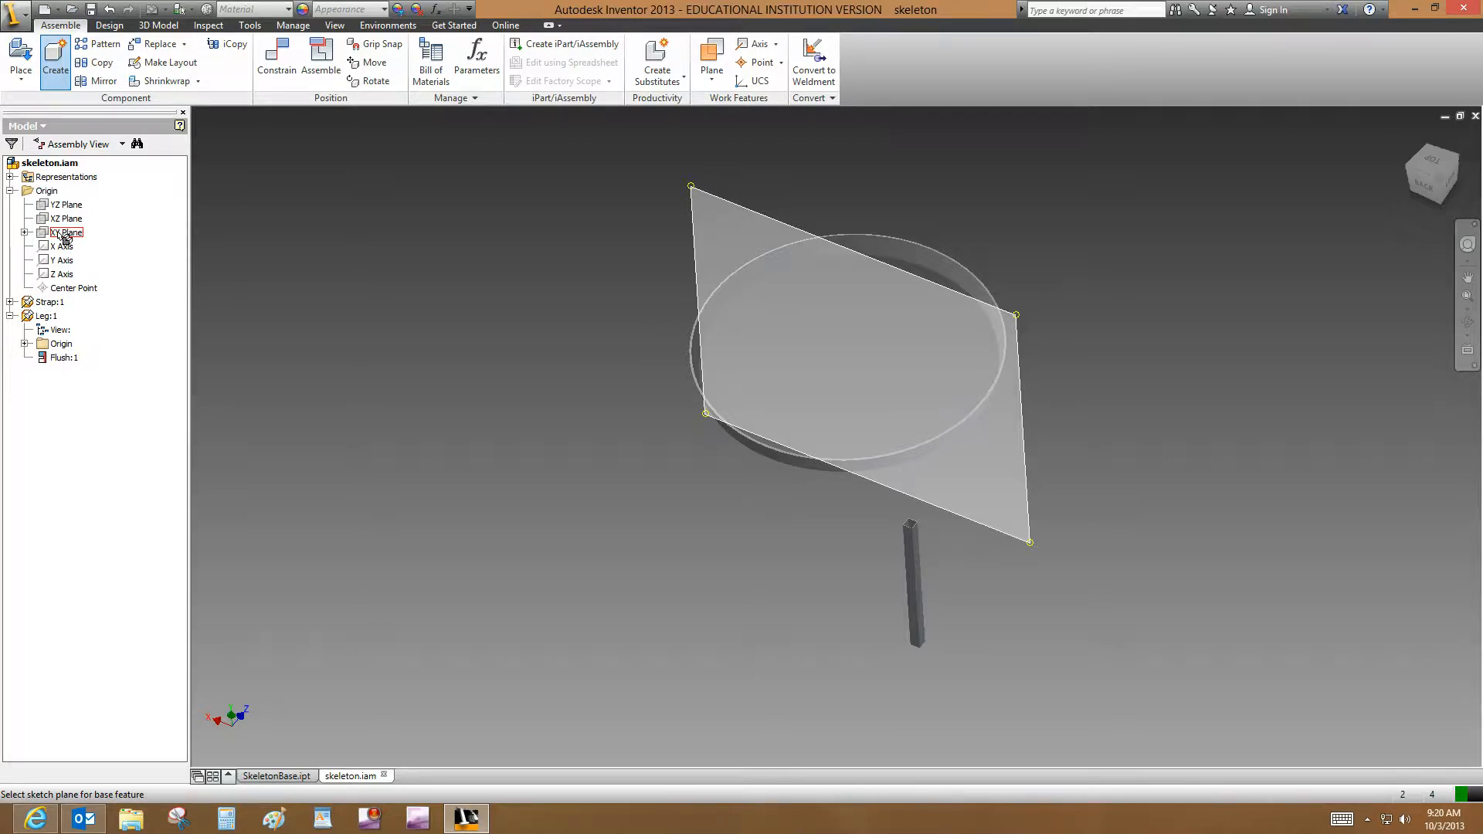
pyautogui.click(25, 233)
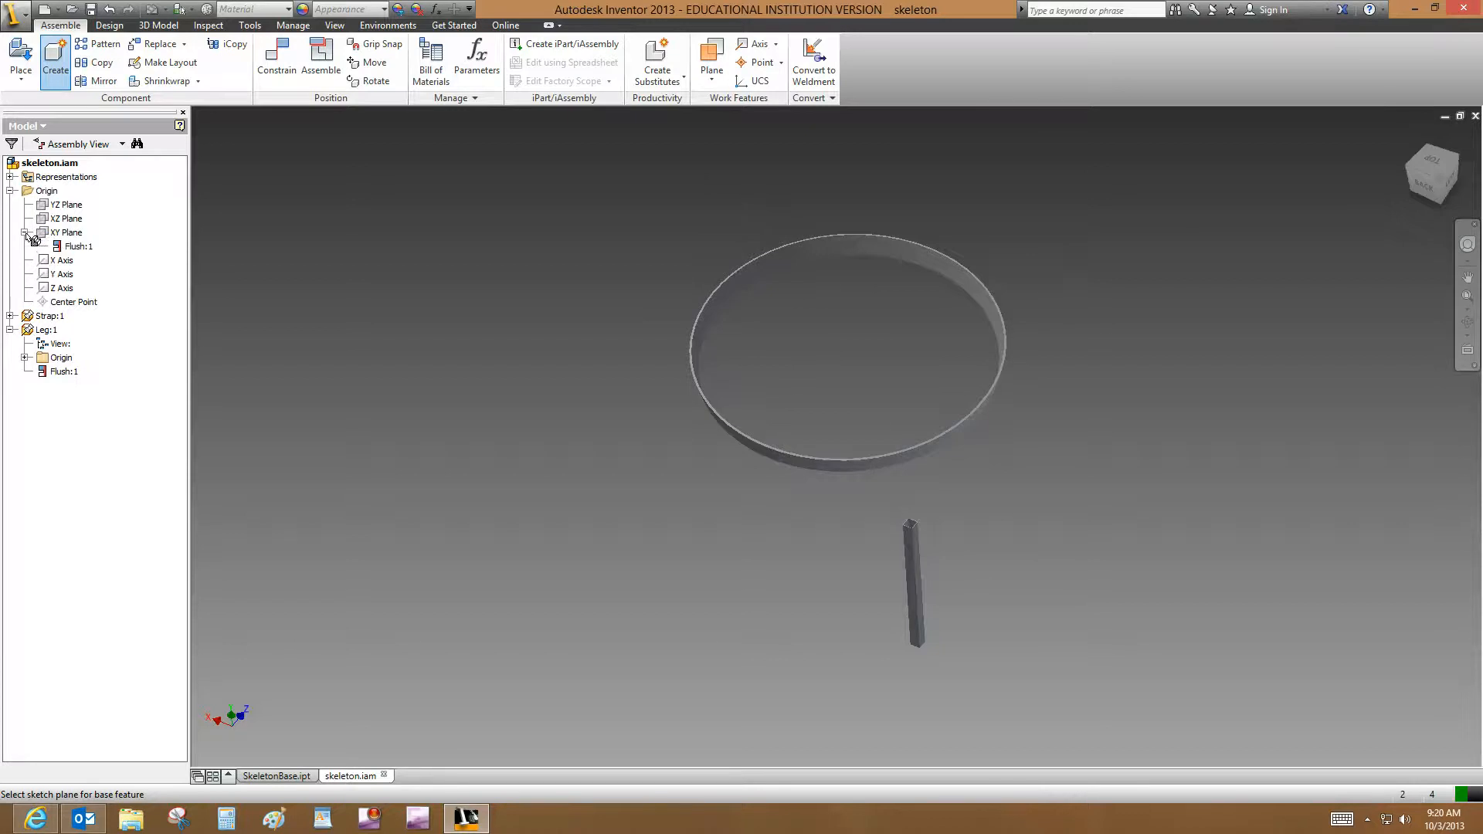
pyautogui.click(66, 233)
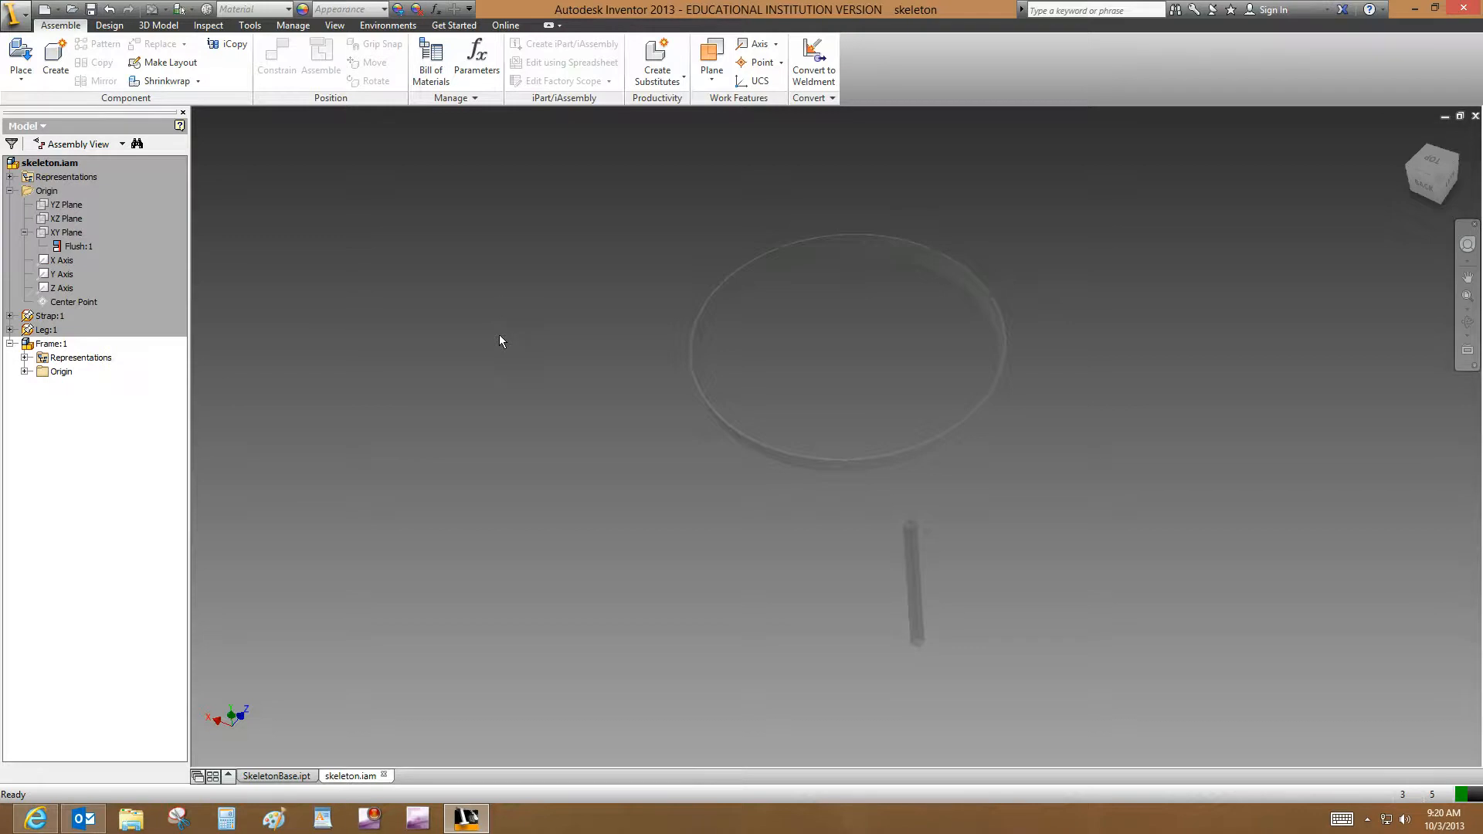
# Step: Create an in-place part named FrameLayout inside Frame from the Metric Standard (mm).ipt template, on Frame's XY Plane
pyautogui.click(53, 344)
pyautogui.click(49, 87)
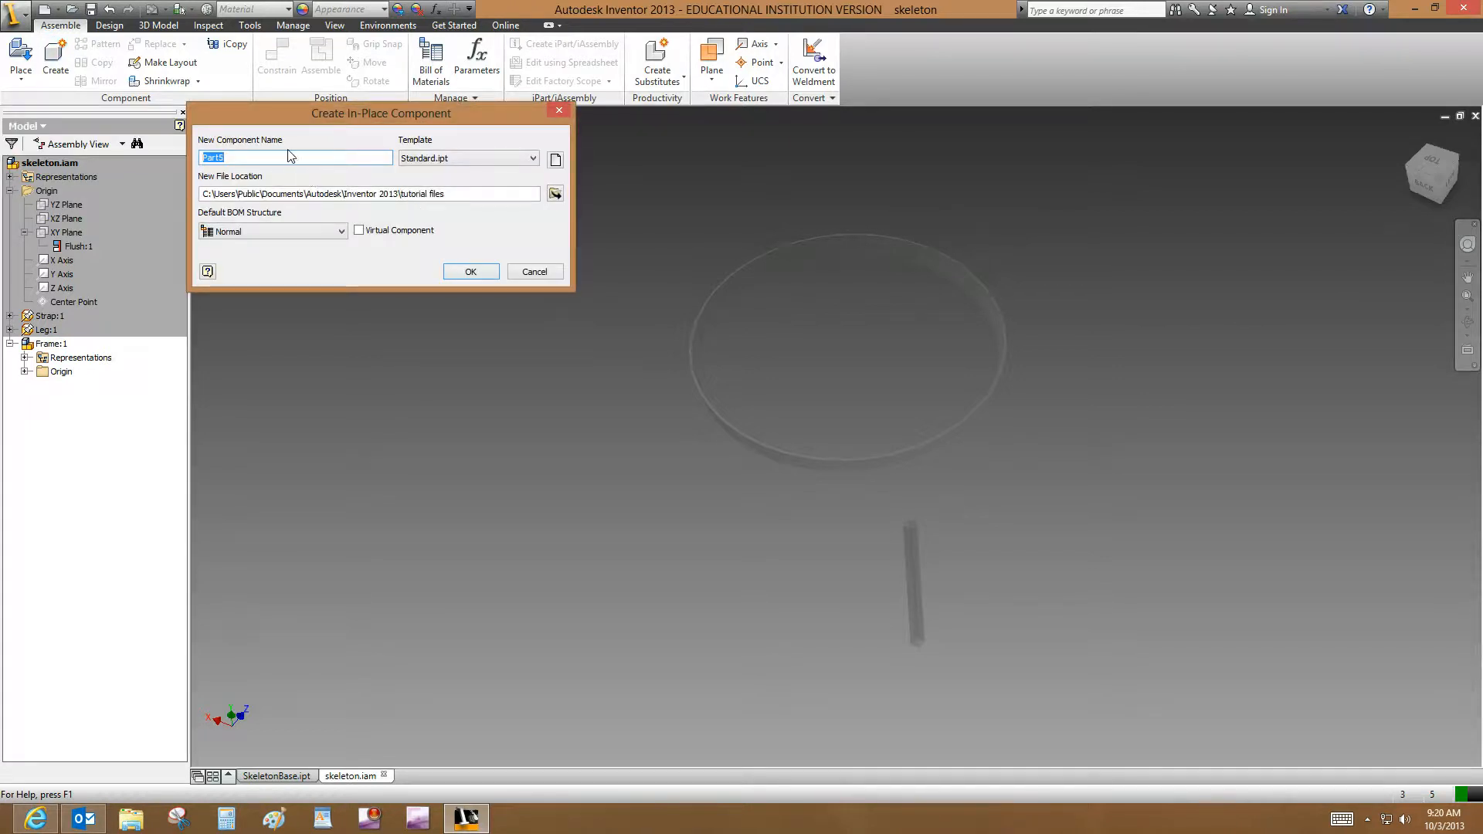
pyautogui.write('FrameLayout')
pyautogui.click(555, 159)
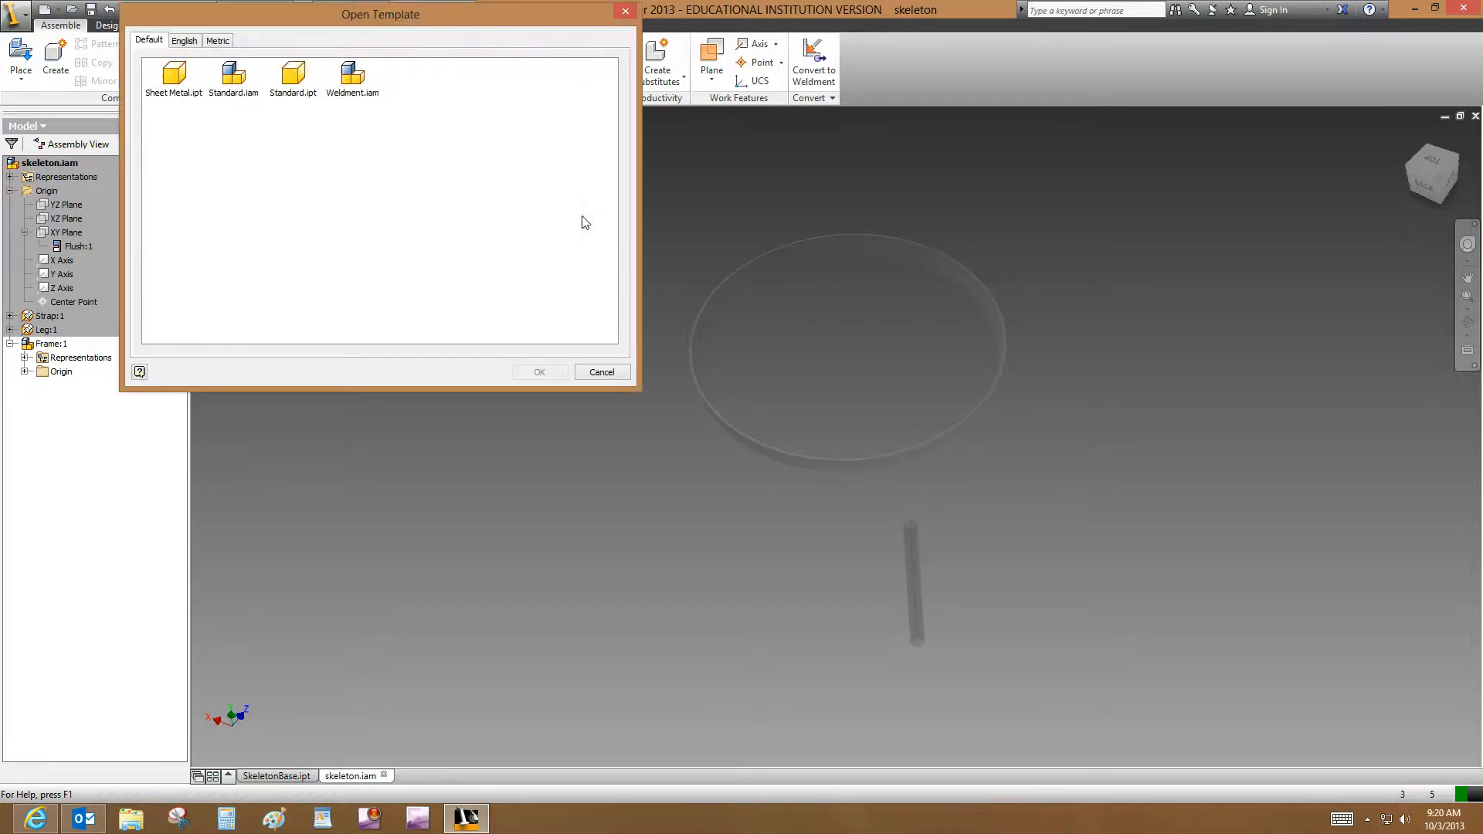
pyautogui.click(208, 43)
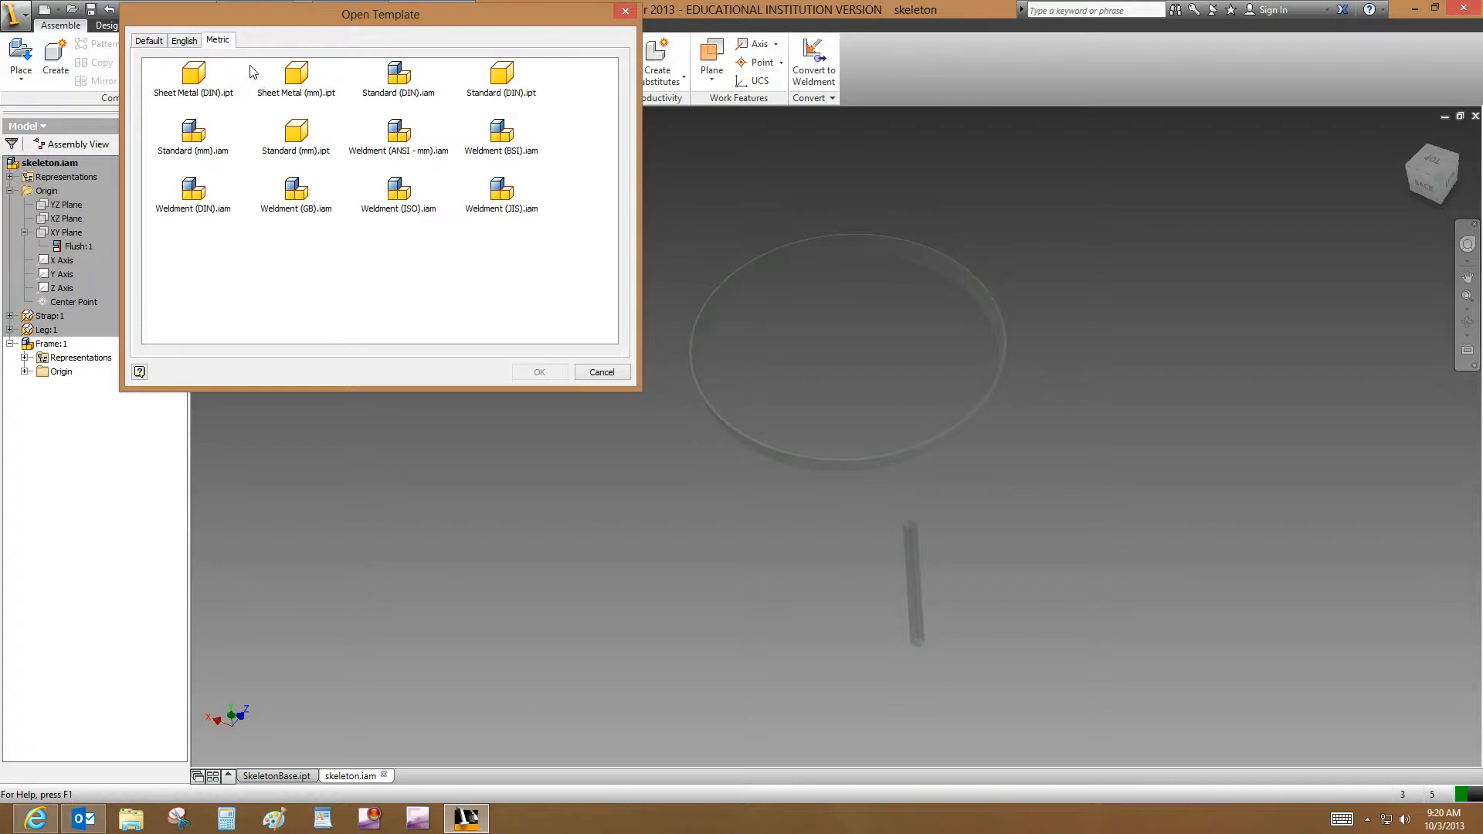
pyautogui.doubleClick(297, 152)
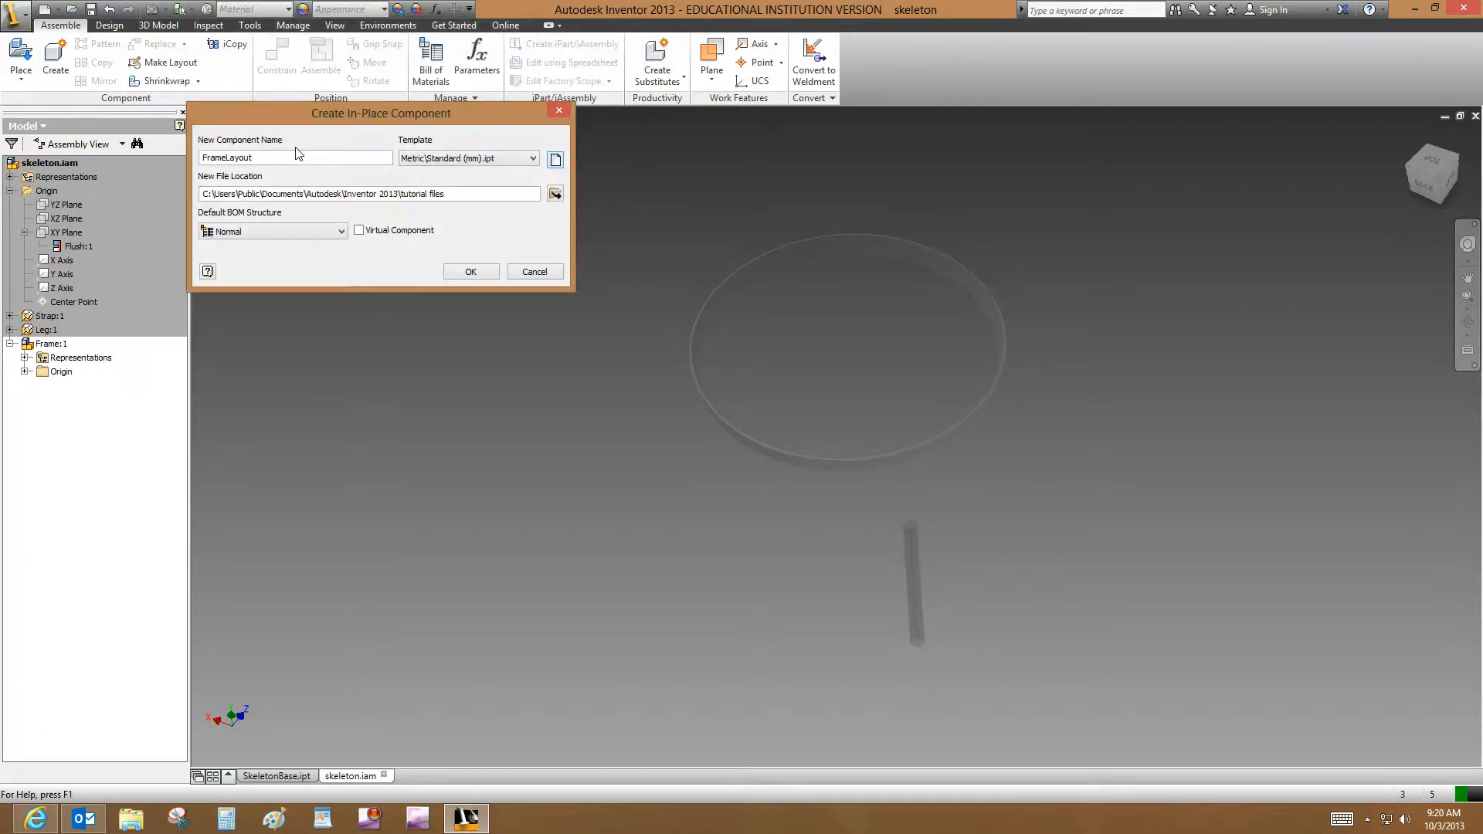
pyautogui.click(466, 272)
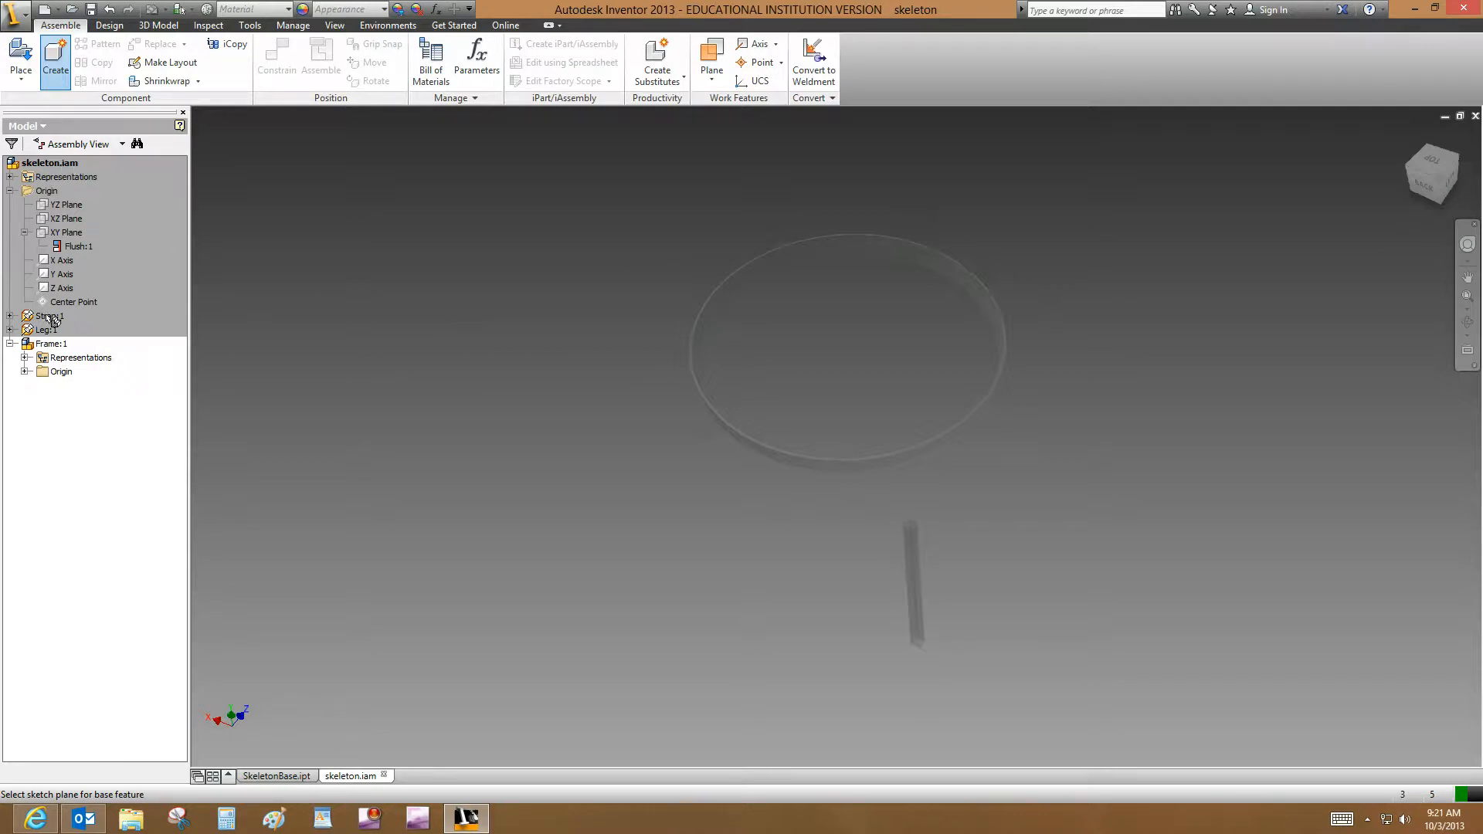
pyautogui.click(25, 371)
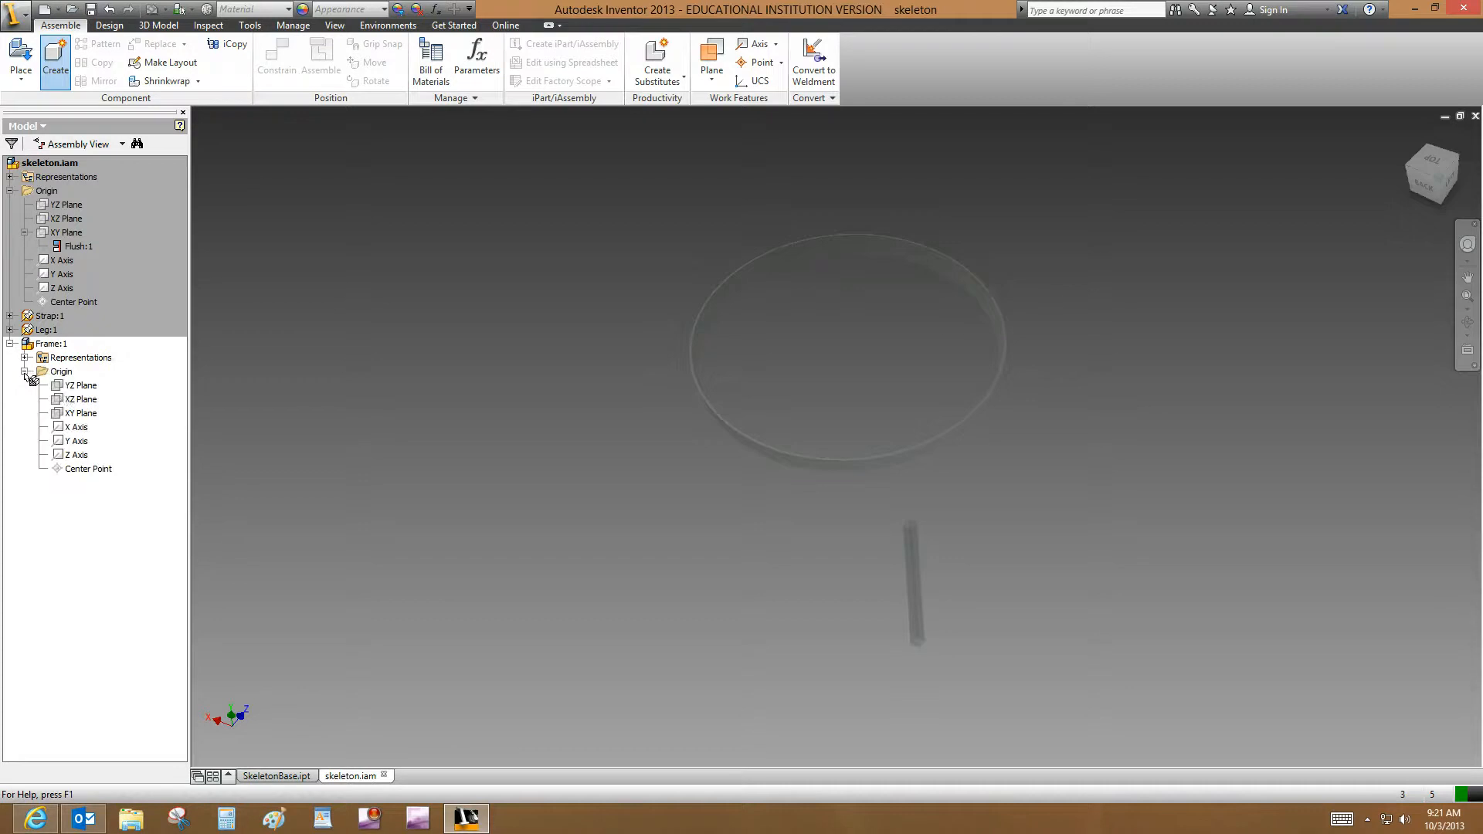
pyautogui.click(76, 416)
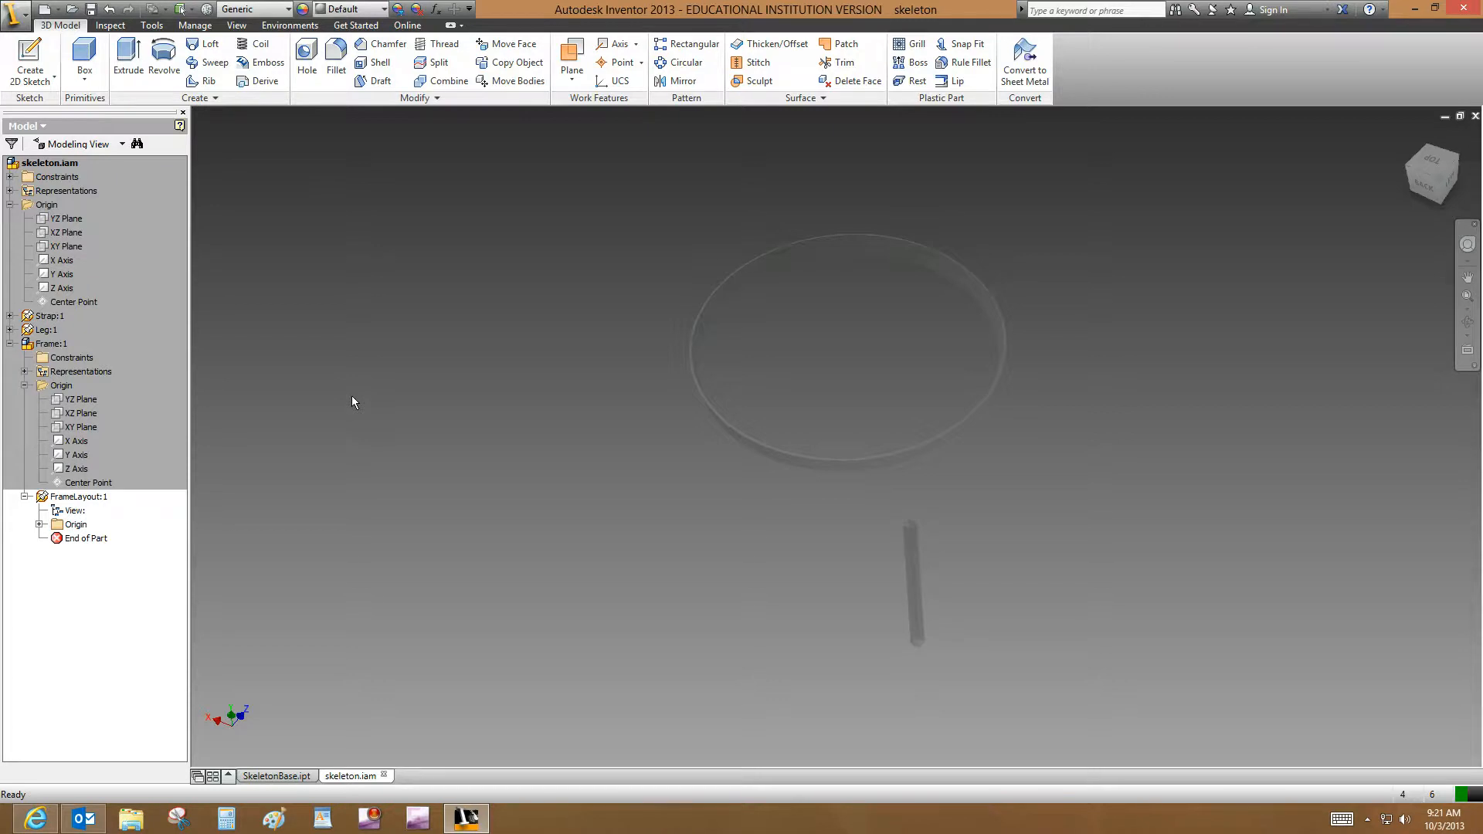
# Step: Start a Derive in the FrameLayout part with SkeletonBase.ipt as the source file
pyautogui.click(198, 28)
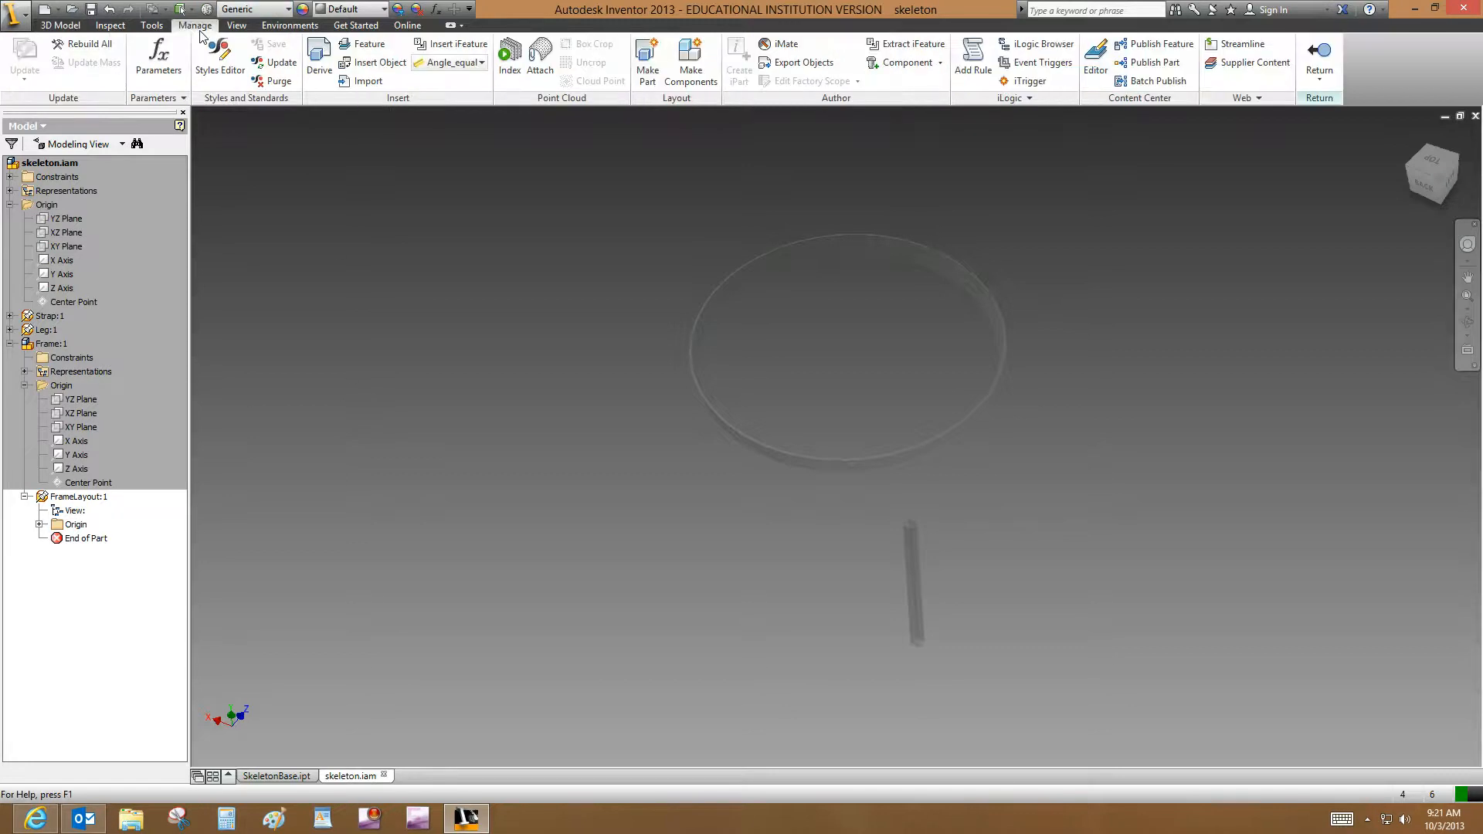
pyautogui.click(328, 66)
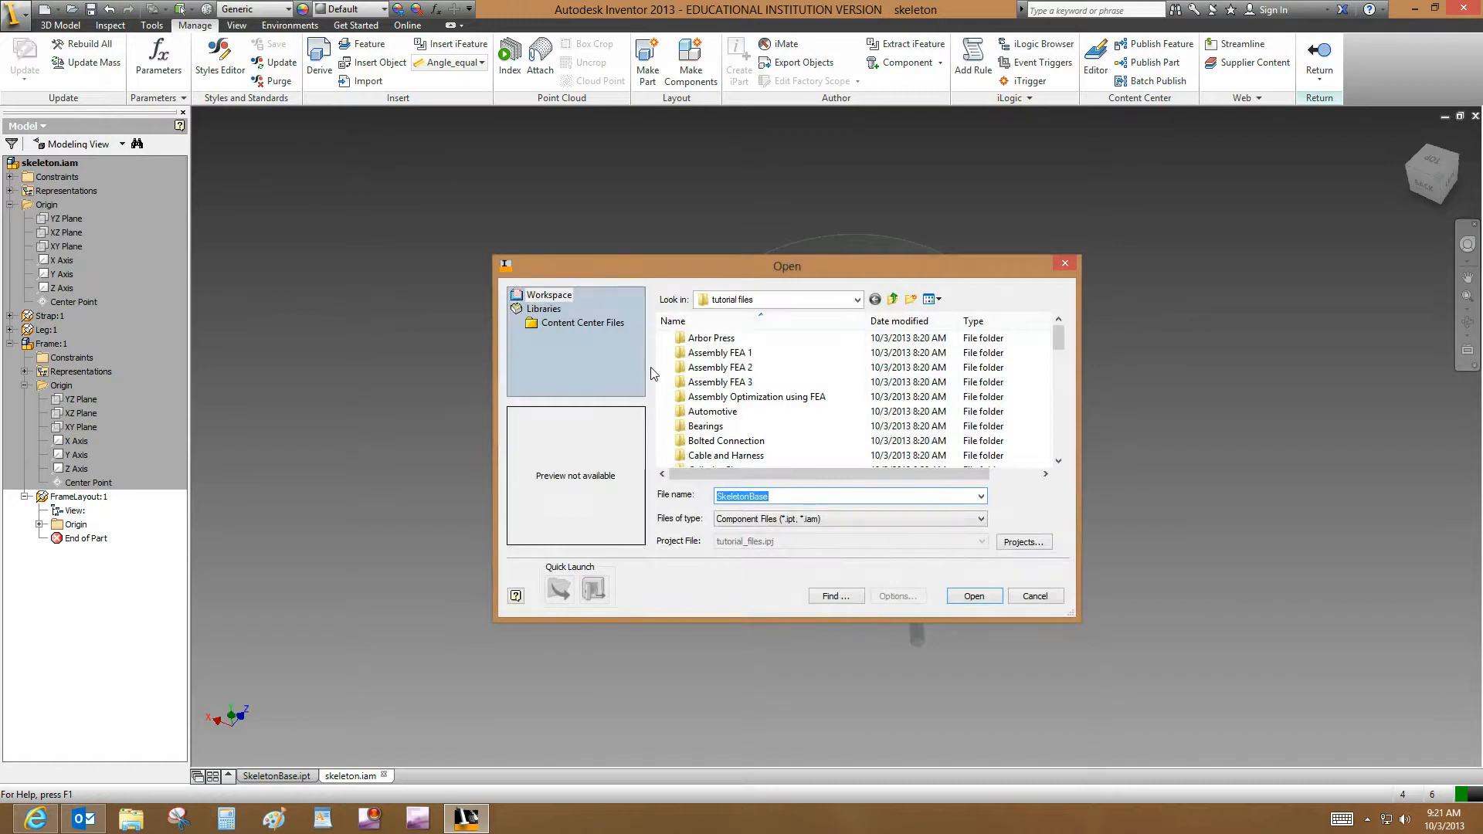
pyautogui.moveTo(1057, 340); pyautogui.dragTo(1066, 442)
pyautogui.doubleClick(803, 440)
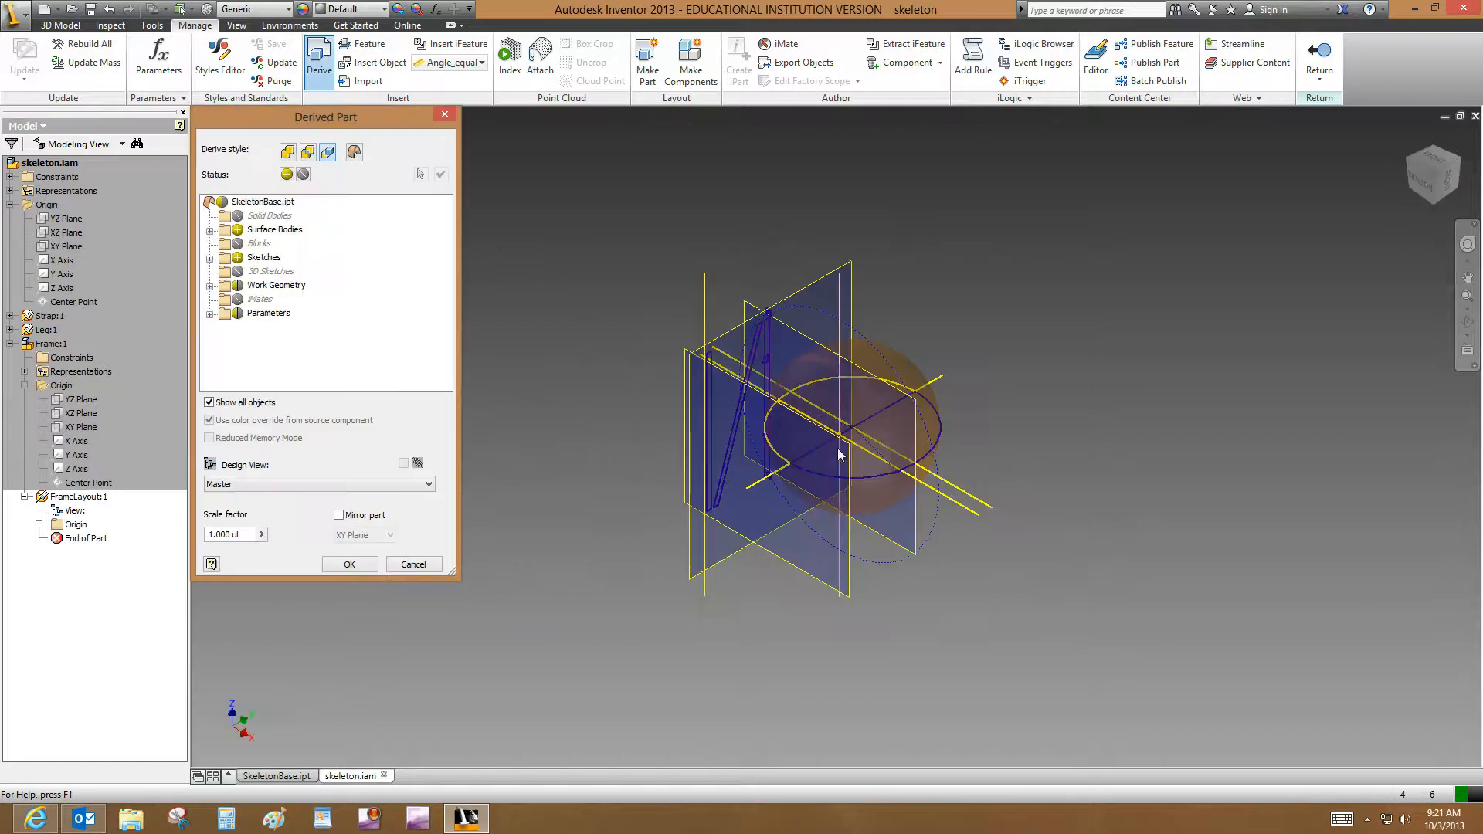
# Step: Exclude the vertical legs, circular strap, sphere and supports sketches from the derive, keeping only FRAME SKETCH
pyautogui.click(210, 288)
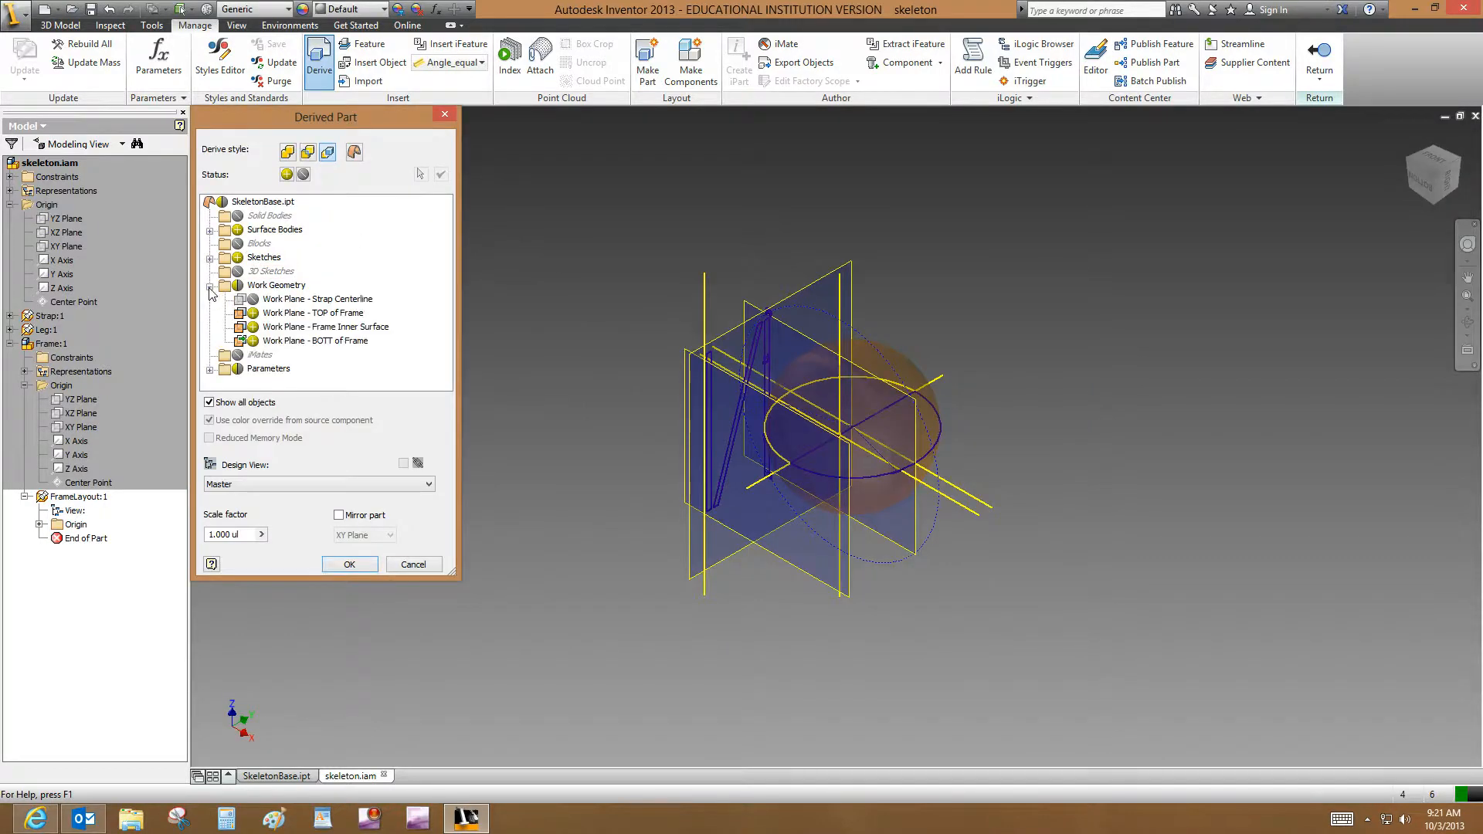
pyautogui.click(209, 288)
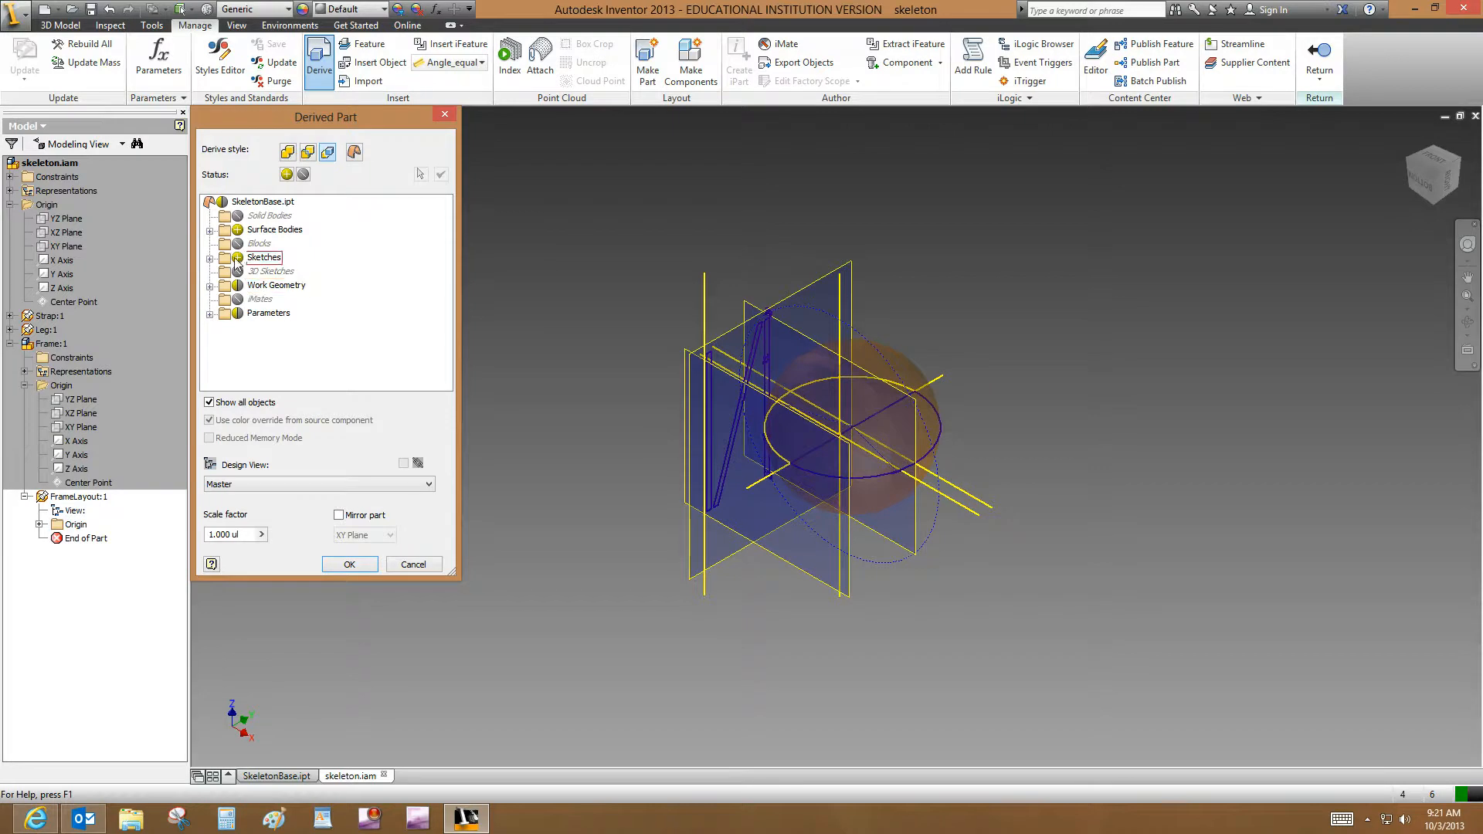
pyautogui.click(209, 260)
pyautogui.click(252, 299)
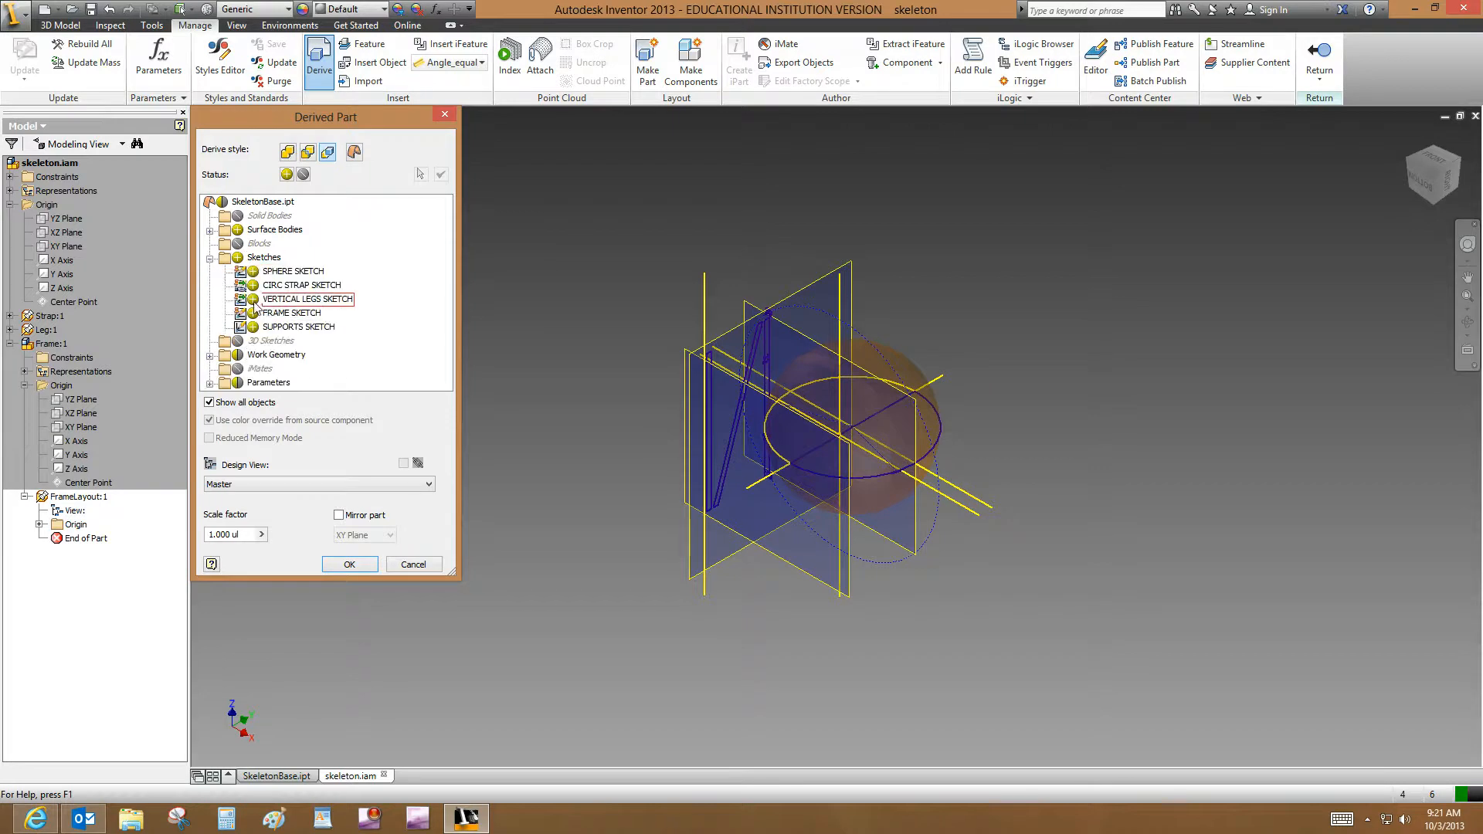
pyautogui.click(254, 284)
pyautogui.click(253, 271)
pyautogui.click(252, 327)
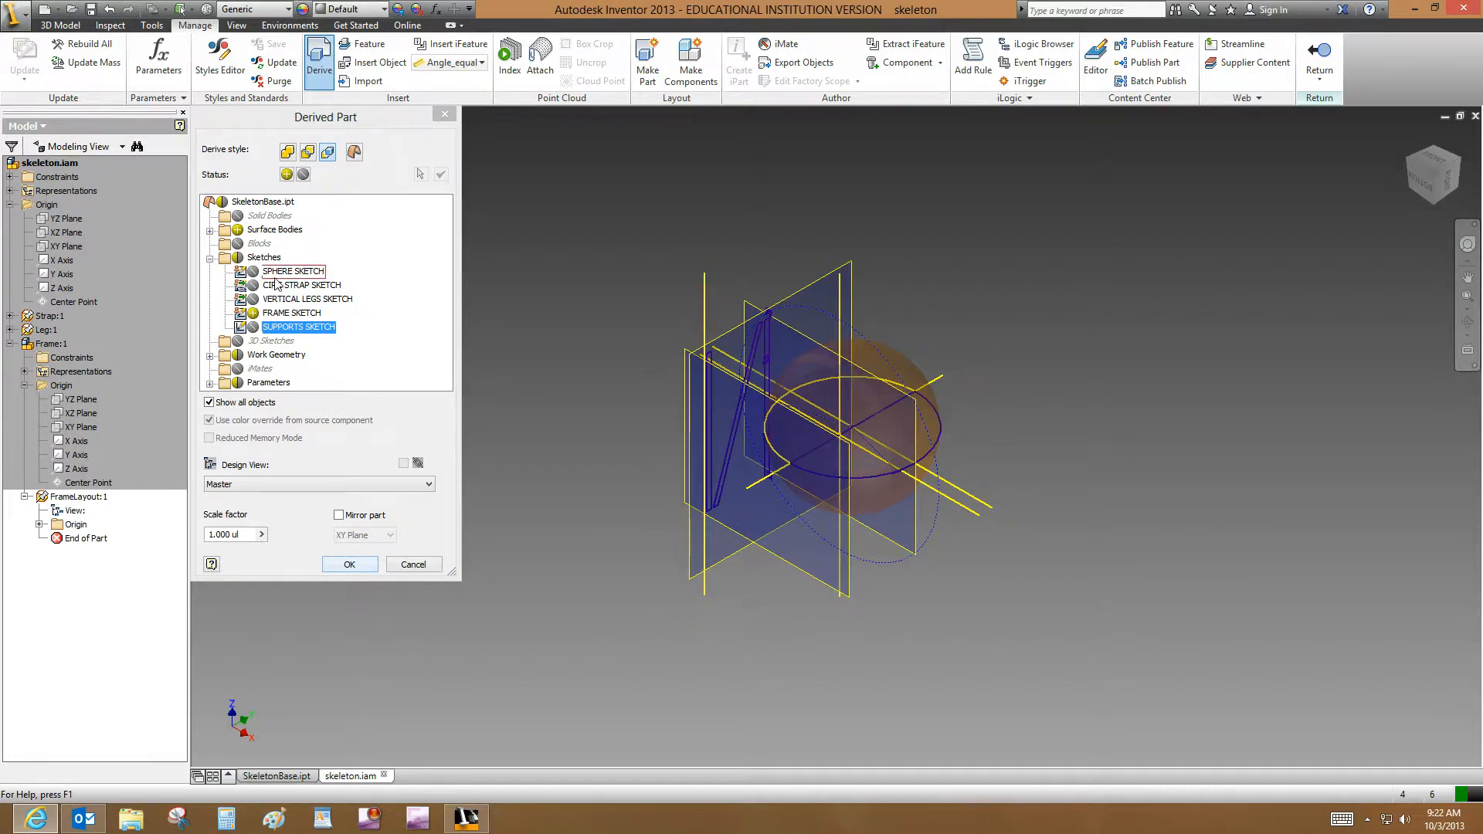
# Step: Complete the derive without surface bodies, work geometry or parameters, and update the FrameLayout part
pyautogui.click(237, 231)
pyautogui.click(237, 354)
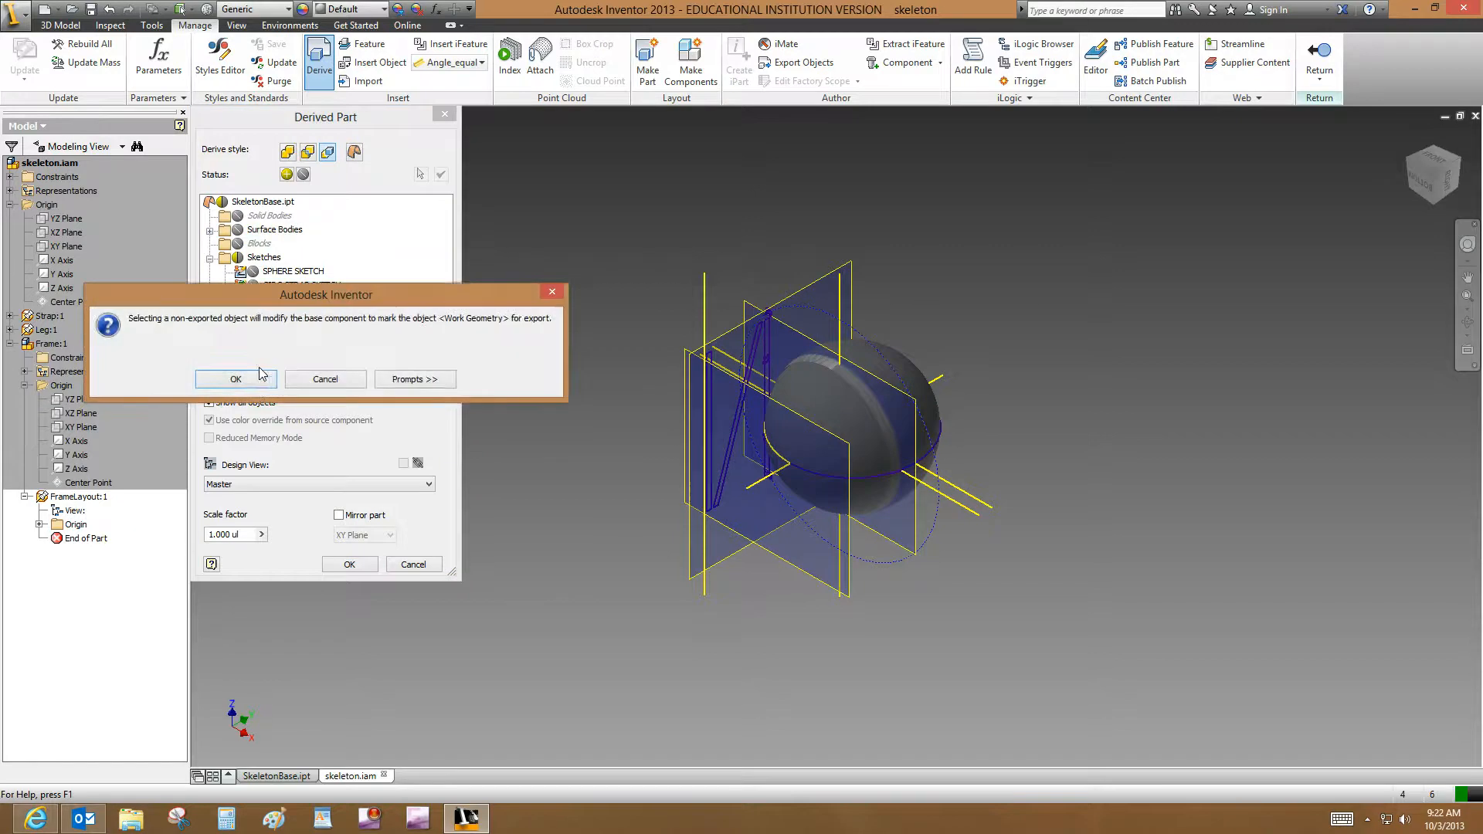
pyautogui.click(262, 380)
pyautogui.click(237, 355)
pyautogui.click(237, 382)
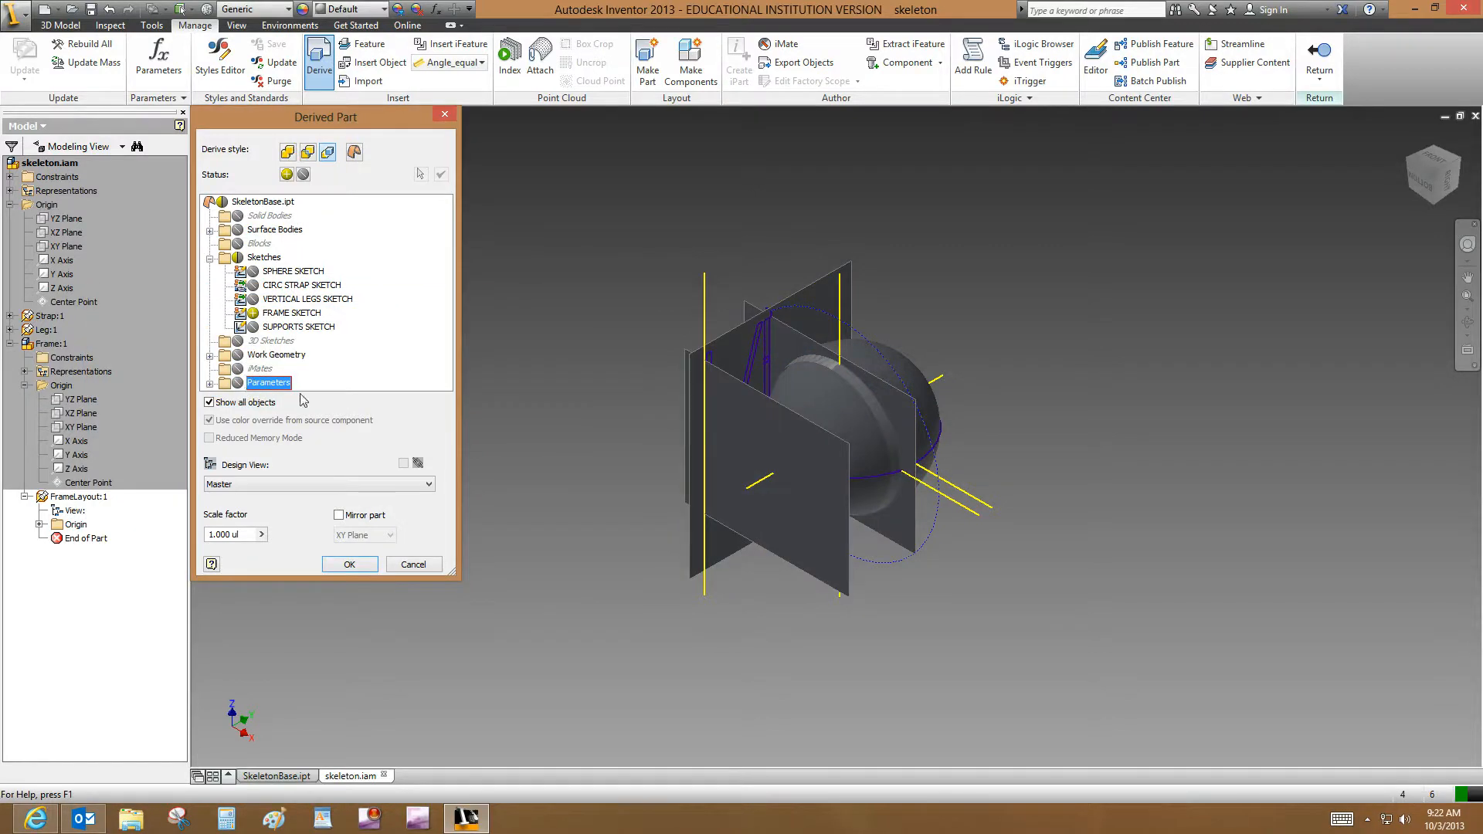
pyautogui.click(349, 565)
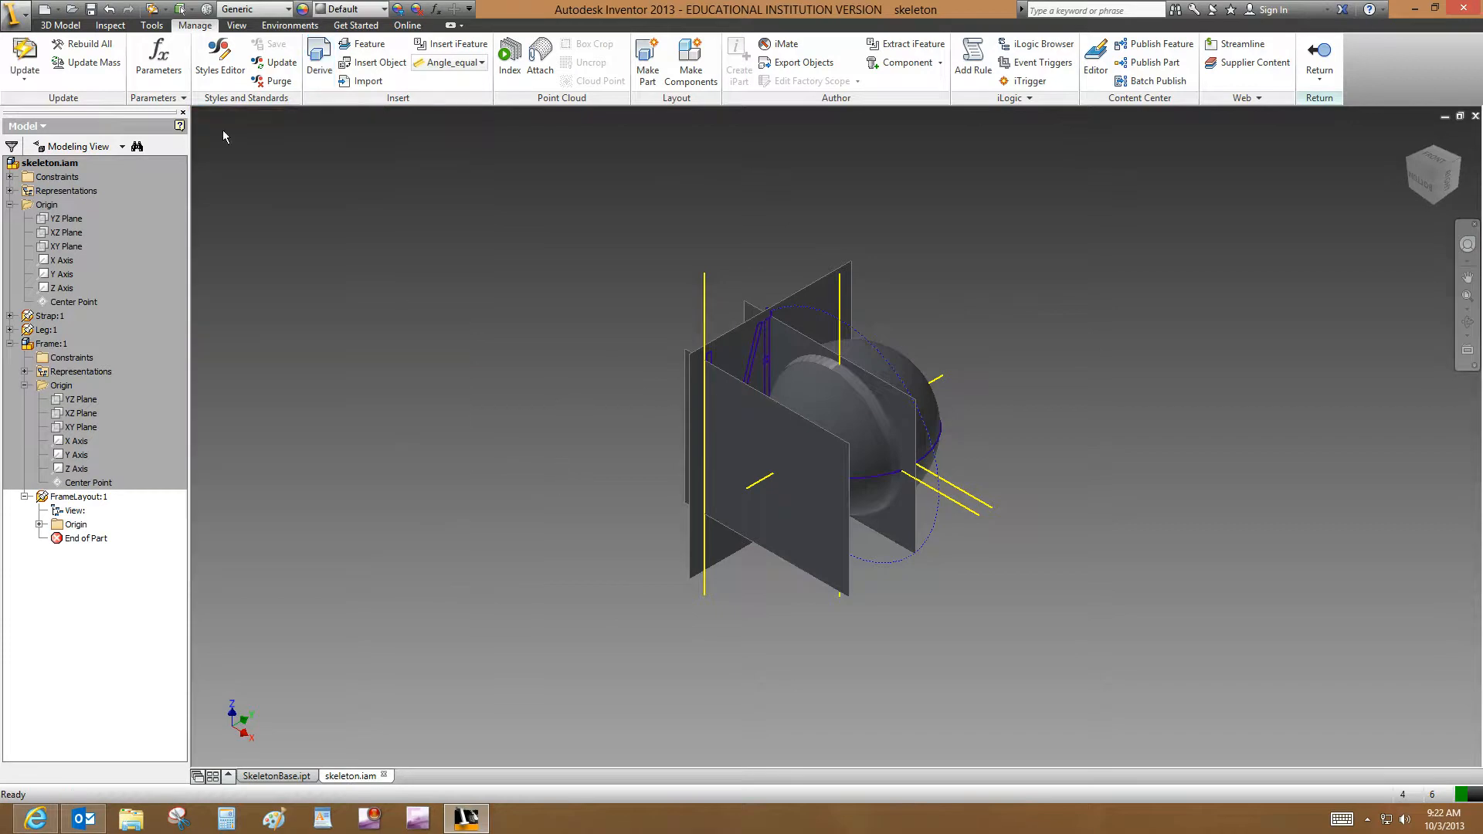
pyautogui.click(152, 9)
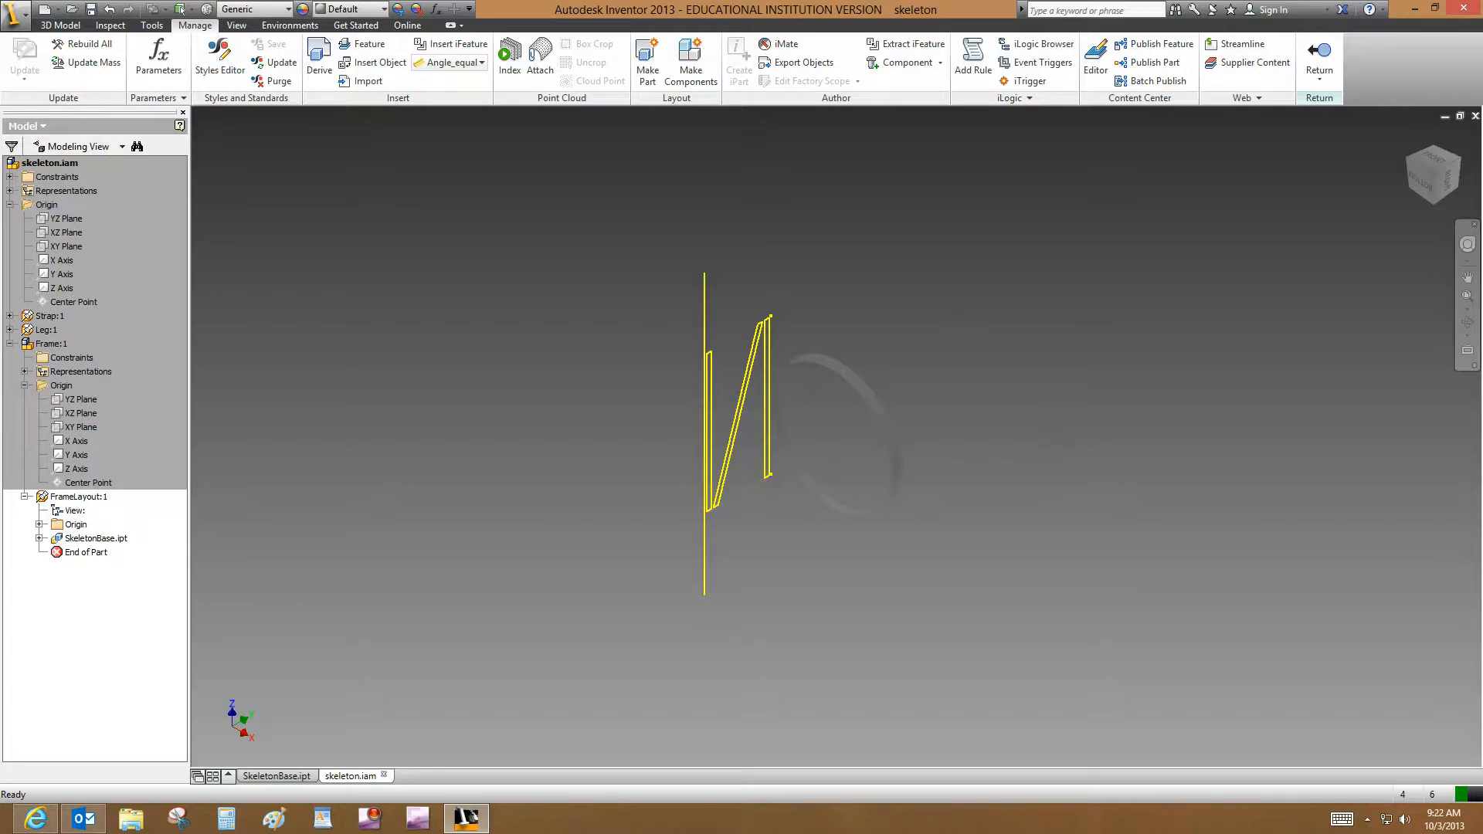
# Step: Finish editing the FrameLayout part and return to the Frame subassembly
pyautogui.click(1468, 322)
pyautogui.moveTo(834, 409); pyautogui.dragTo(923, 432)
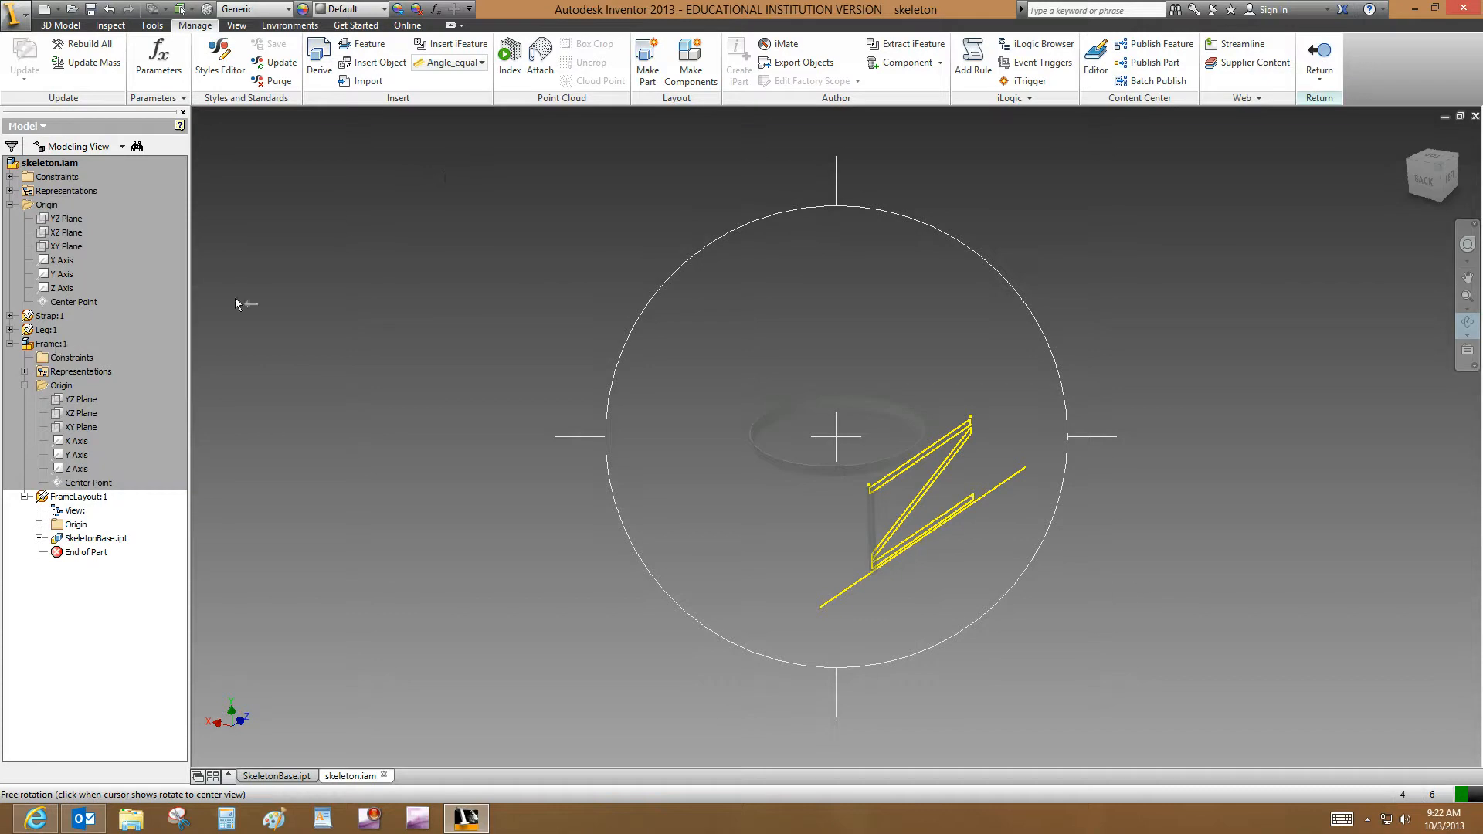
pyautogui.click(1314, 68)
pyautogui.moveTo(1078, 324)
pyautogui.mouseDown(button='middle')
pyautogui.moveTo(1043, 222)
pyautogui.moveTo(1010, 212)
pyautogui.moveTo(996, 225)
pyautogui.mouseUp(button='middle')
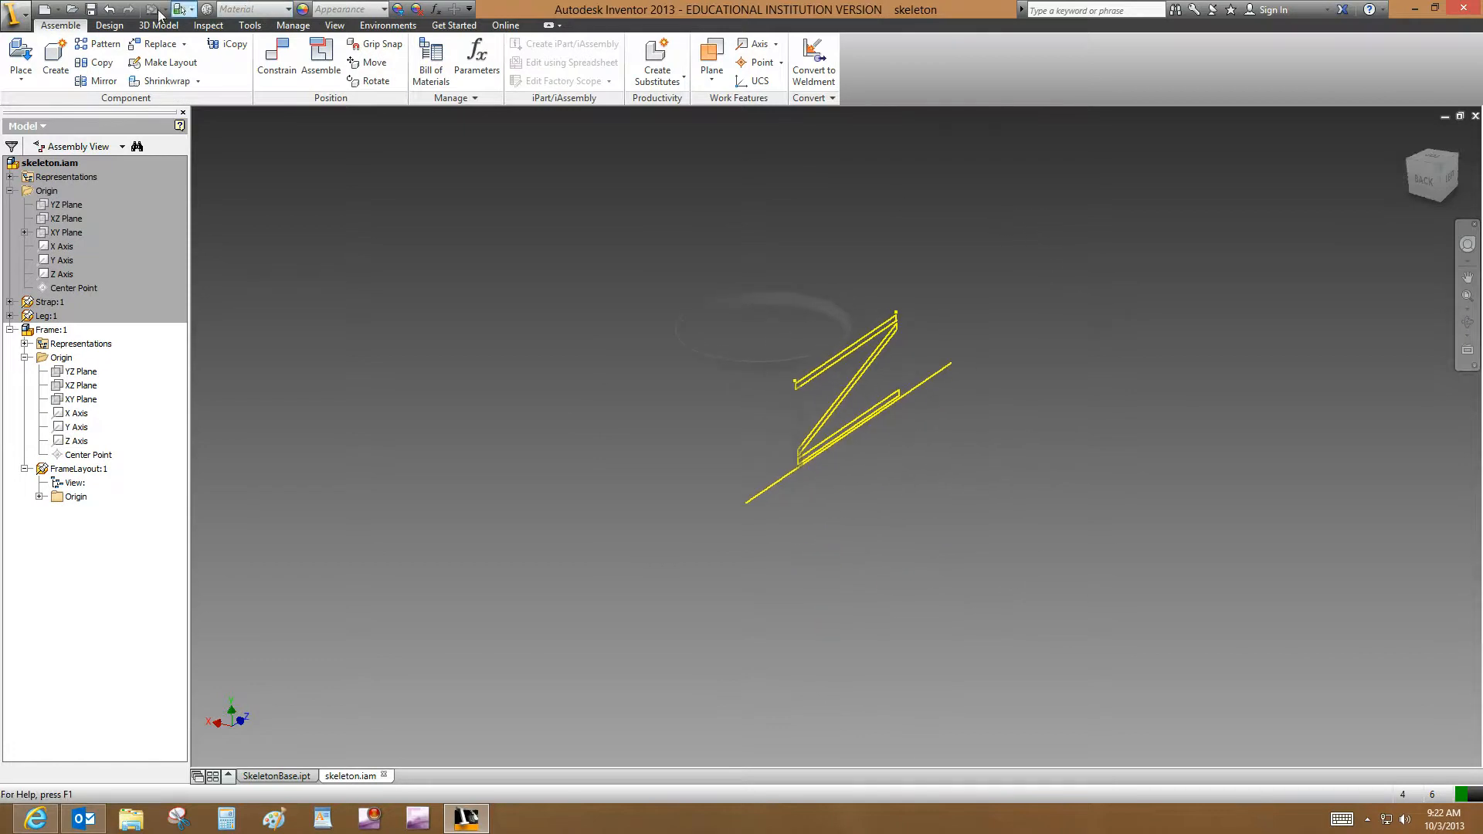
# Step: Create an in-place part named HorTube inside Frame from the Metric Standard (mm).ipt template, on Frame's XY Plane
pyautogui.click(50, 72)
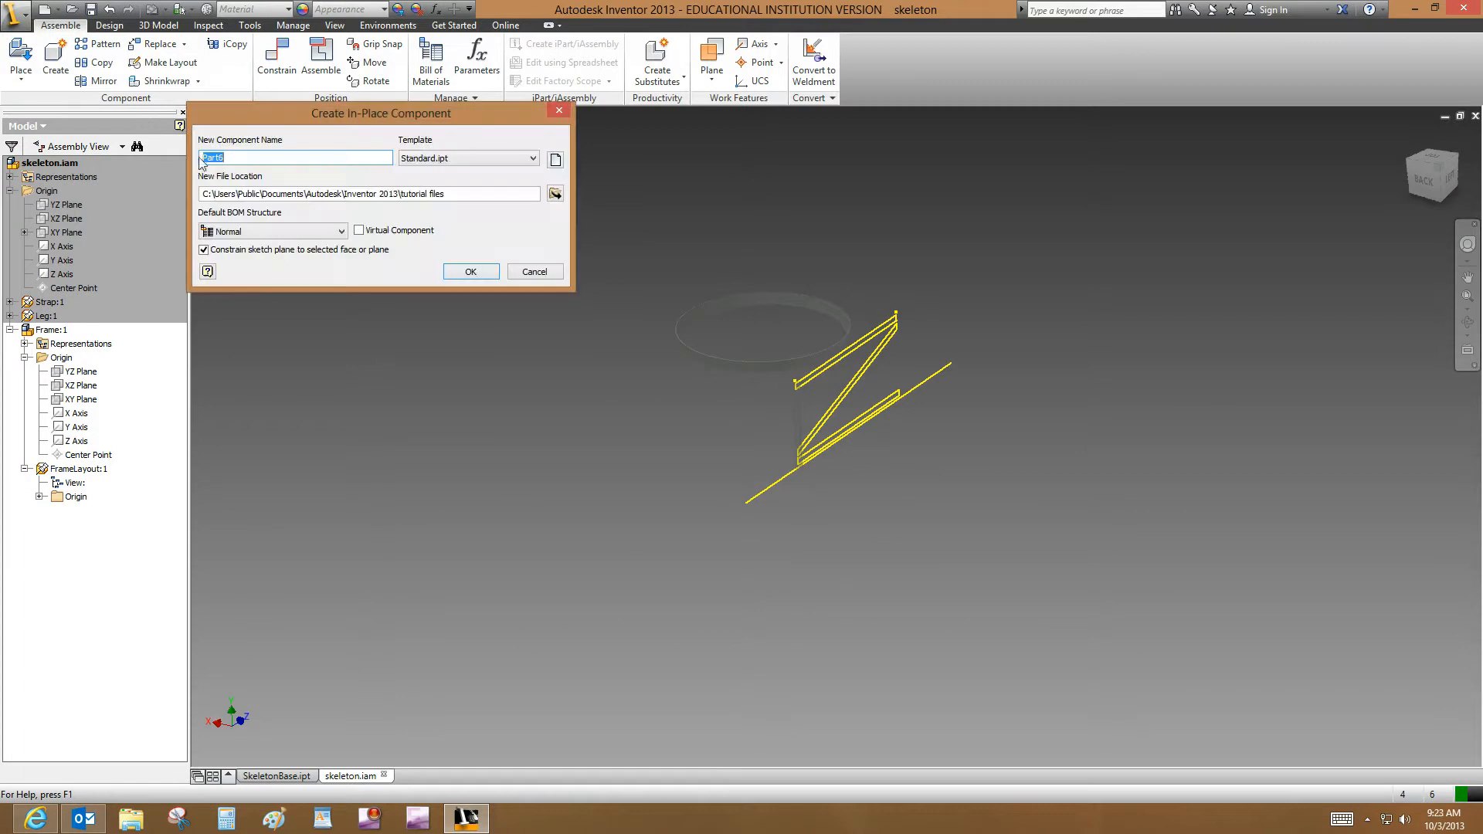
pyautogui.write('Tube')
pyautogui.click(556, 162)
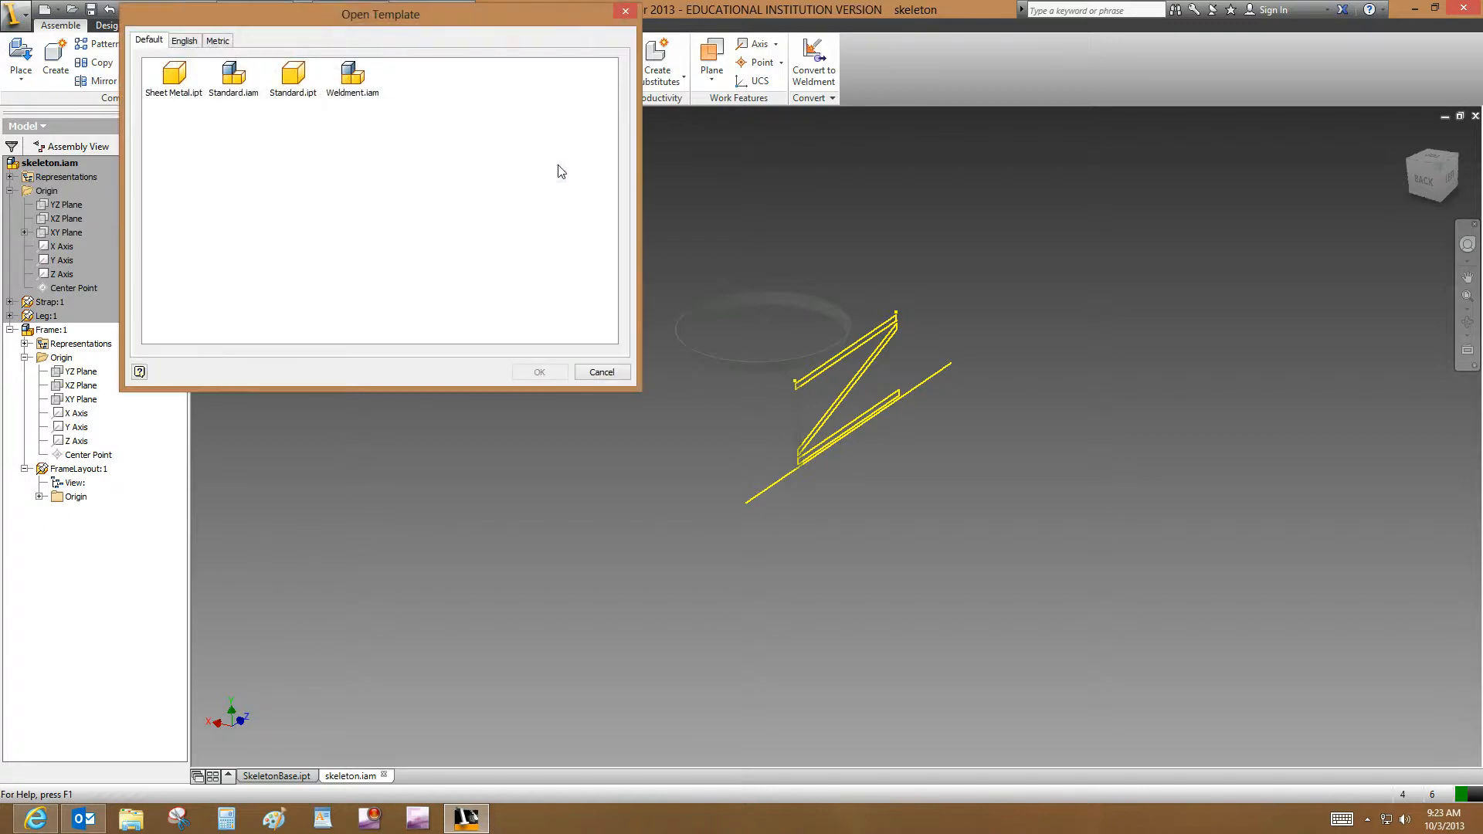
pyautogui.click(229, 41)
pyautogui.doubleClick(311, 149)
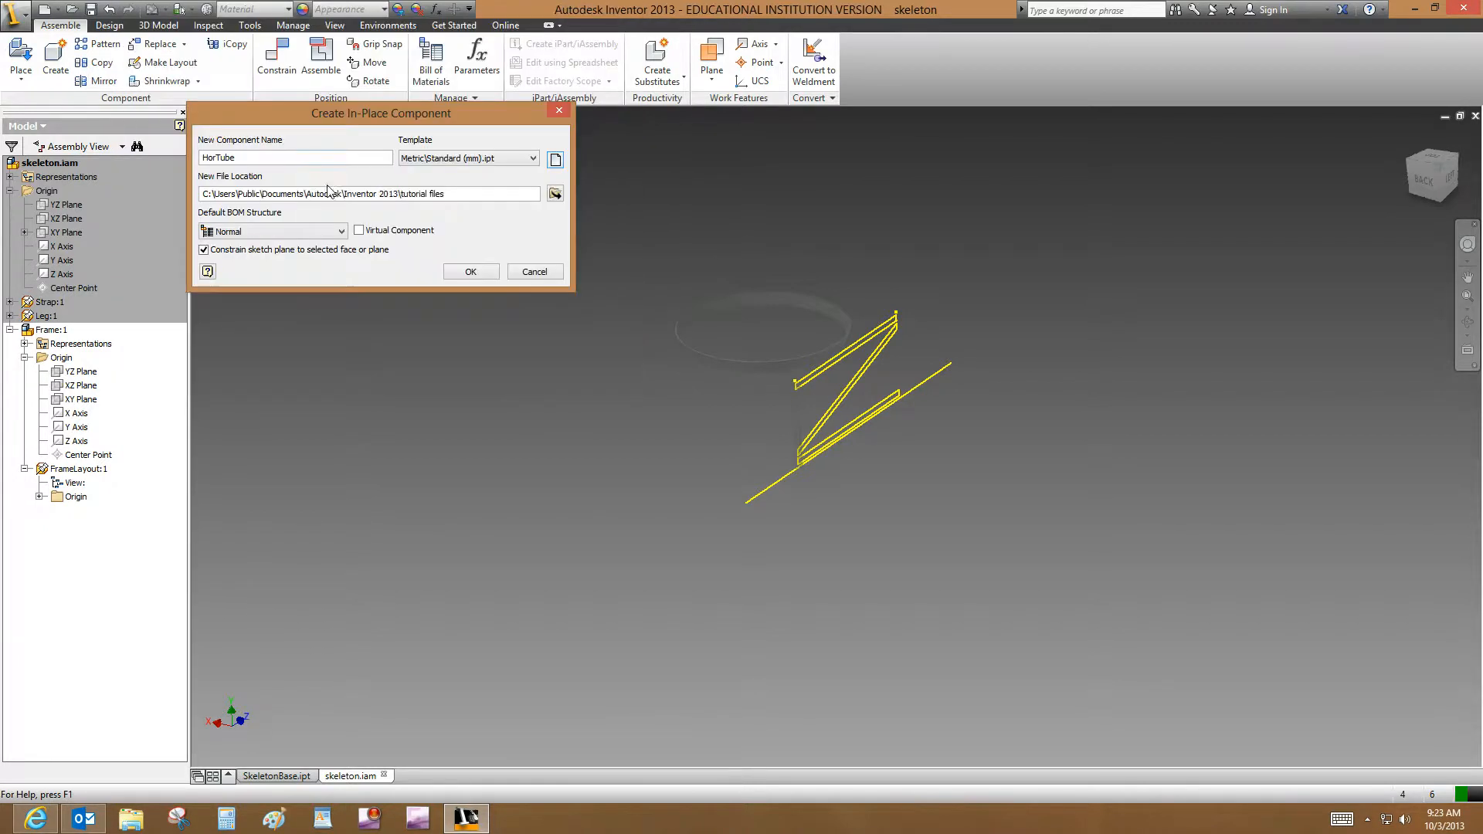
pyautogui.click(451, 273)
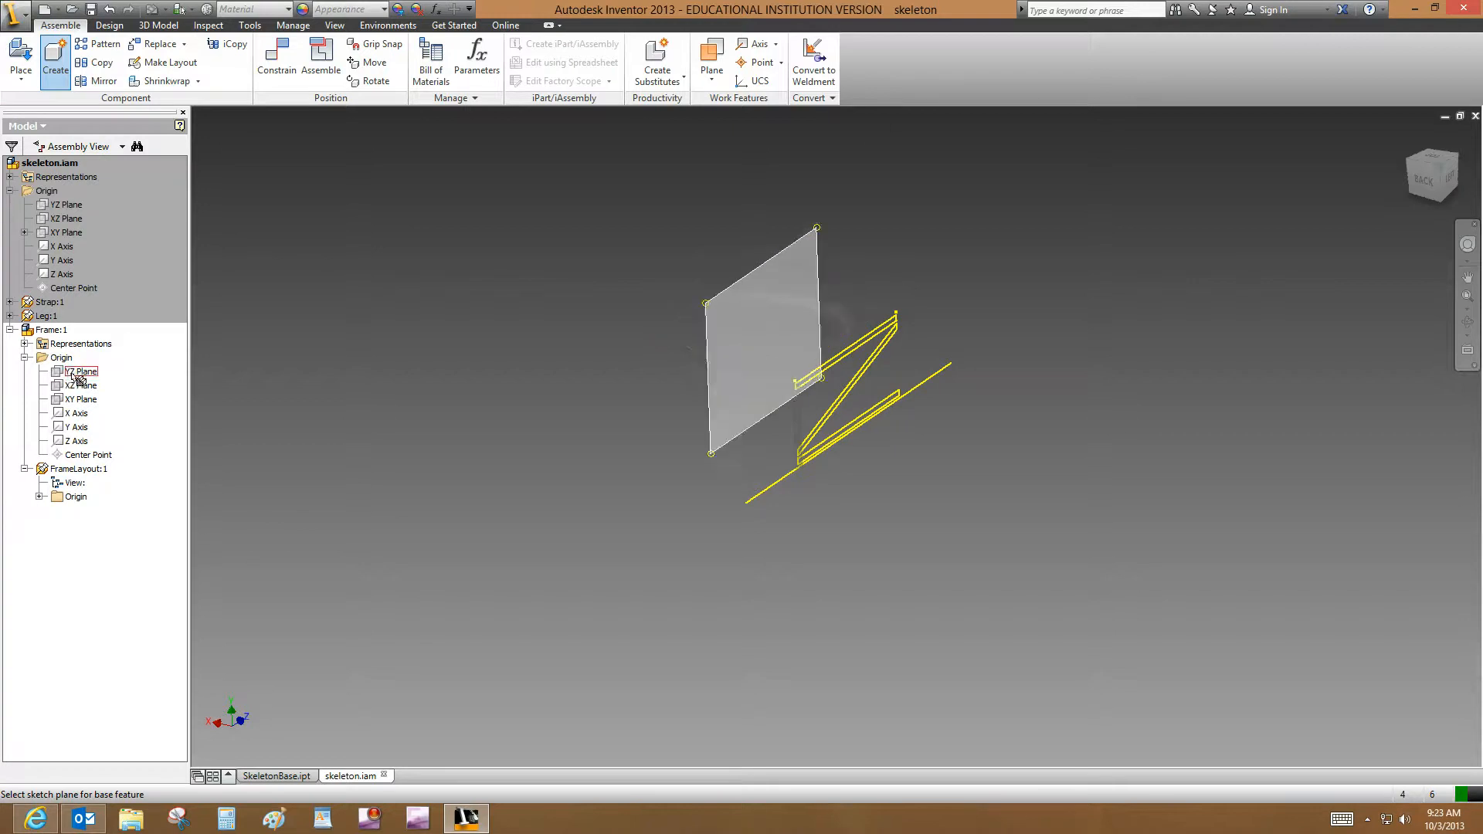
pyautogui.click(80, 403)
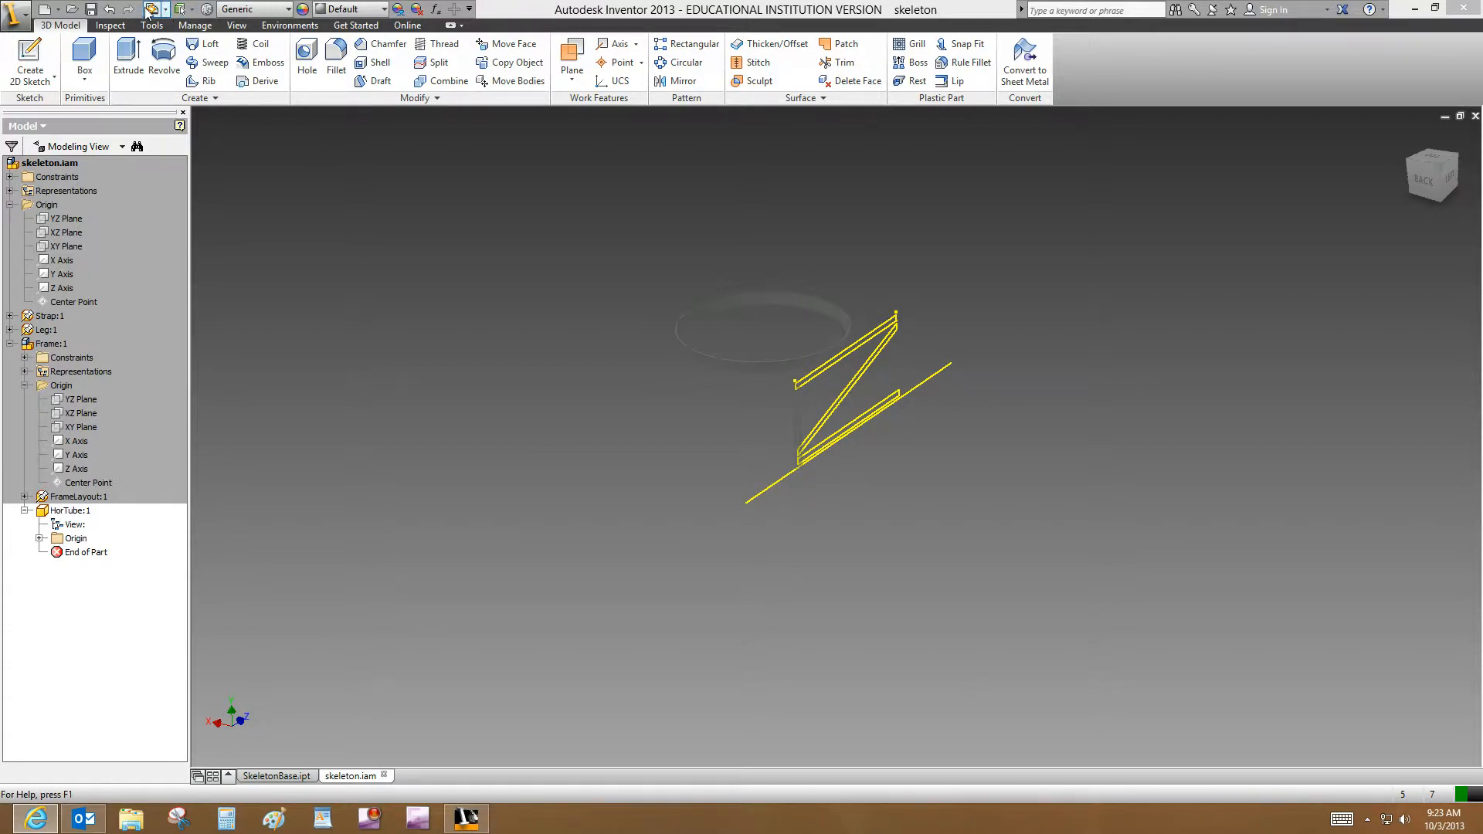
# Step: Start a Derive in the HorTube part with SkeletonBase.ipt as the source file
pyautogui.click(195, 25)
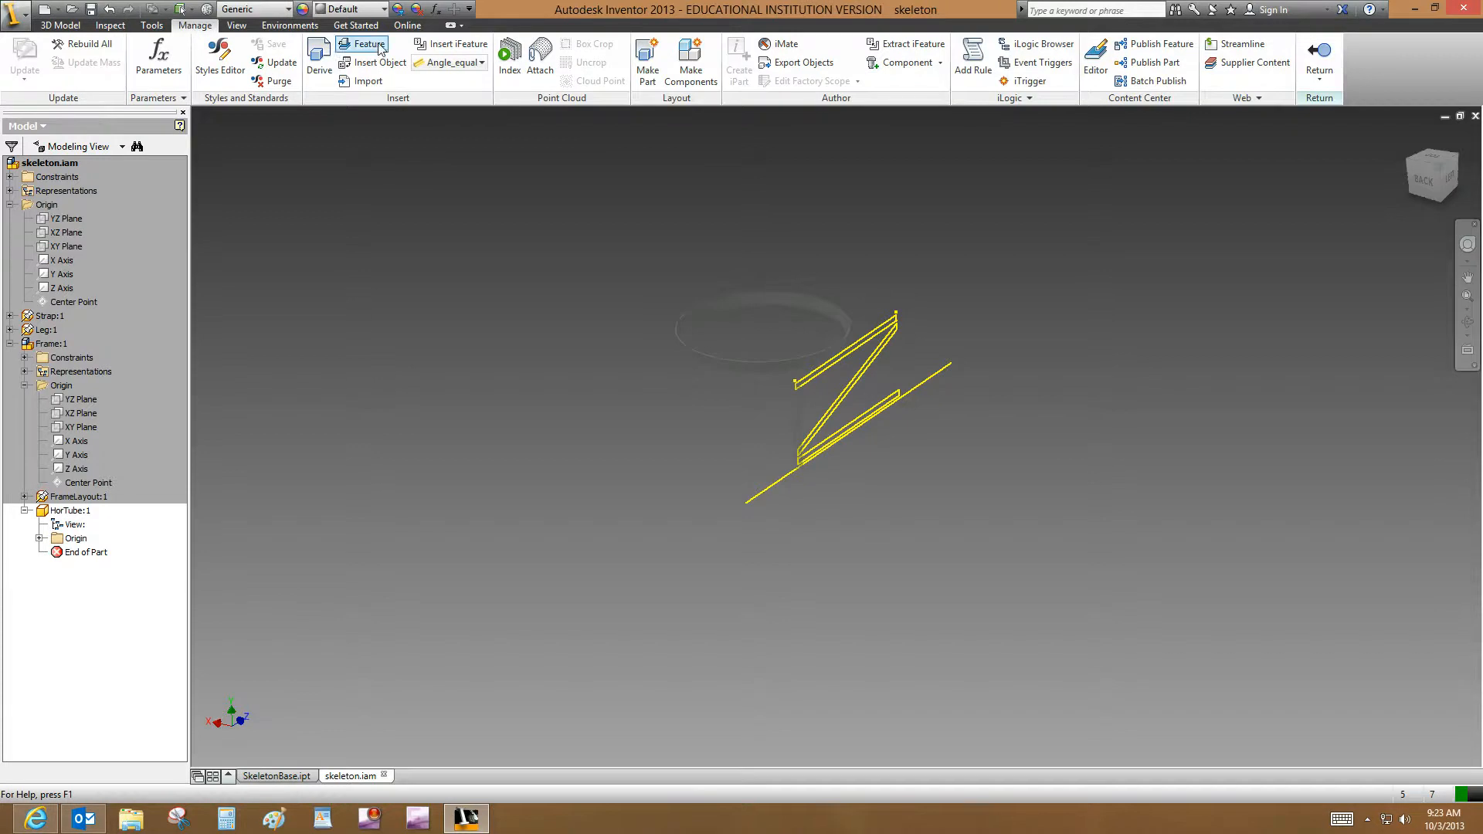
pyautogui.click(323, 60)
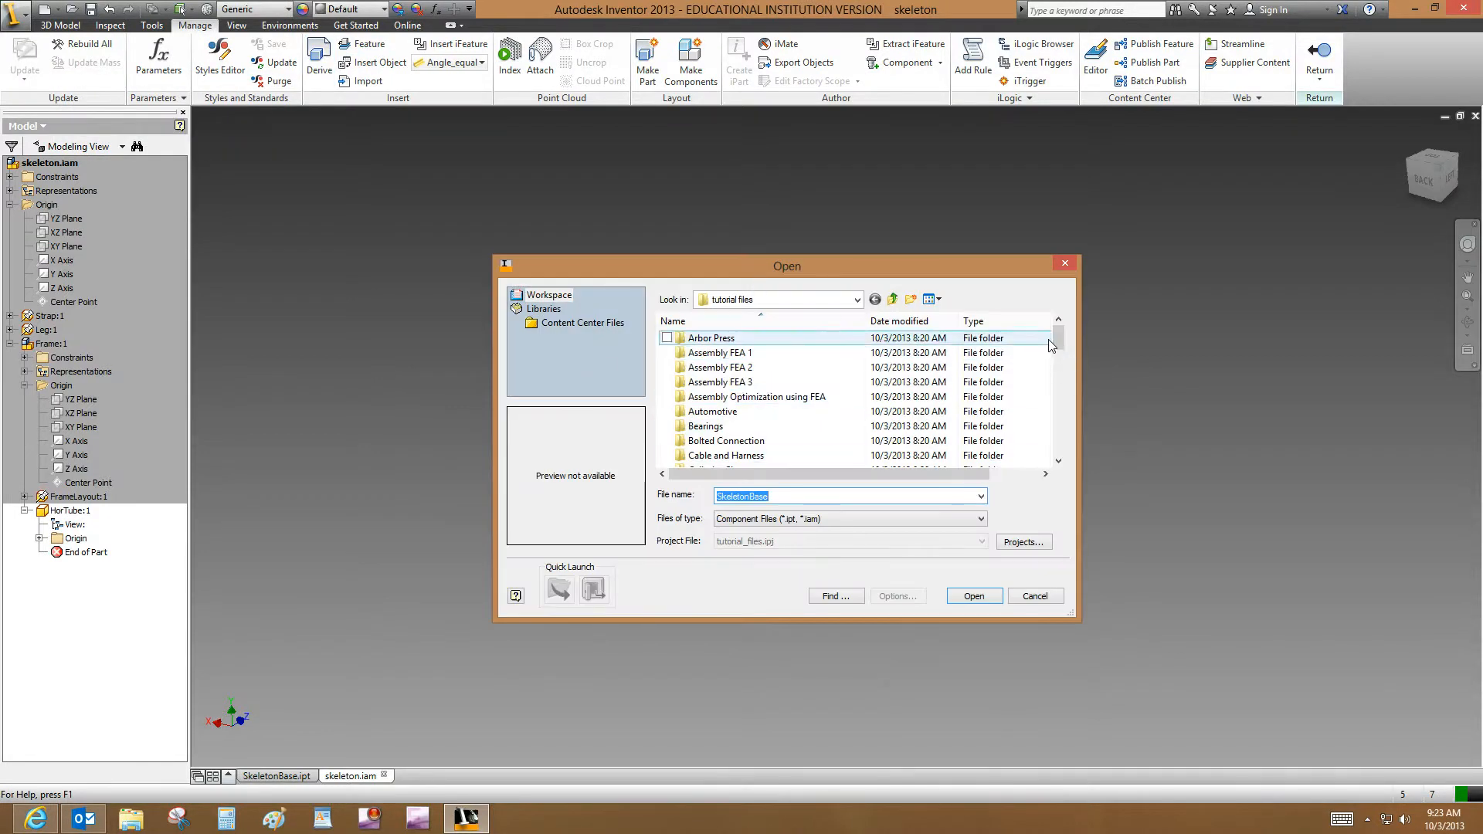
pyautogui.moveTo(1058, 340); pyautogui.dragTo(1073, 458)
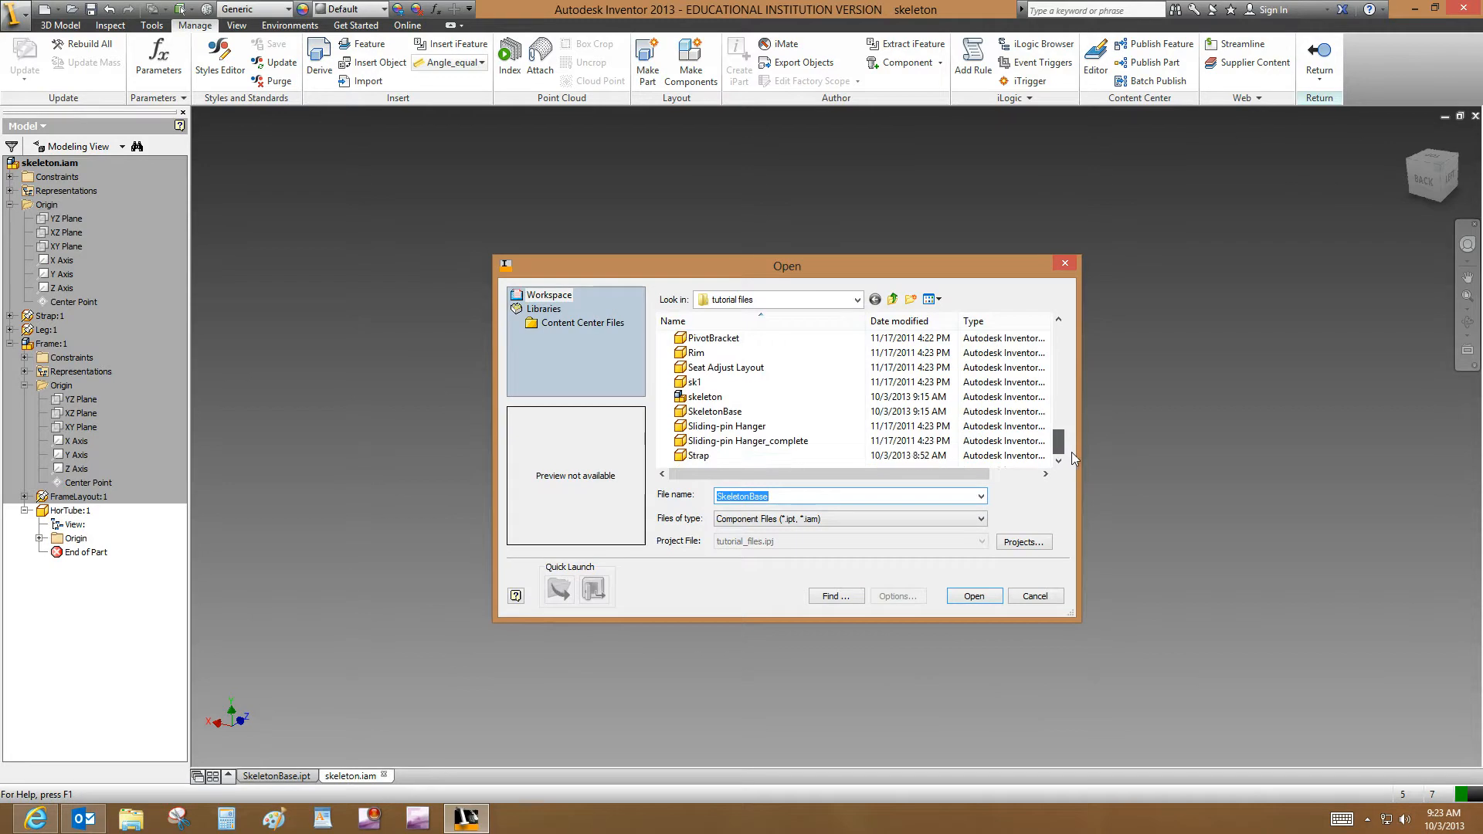
pyautogui.doubleClick(760, 416)
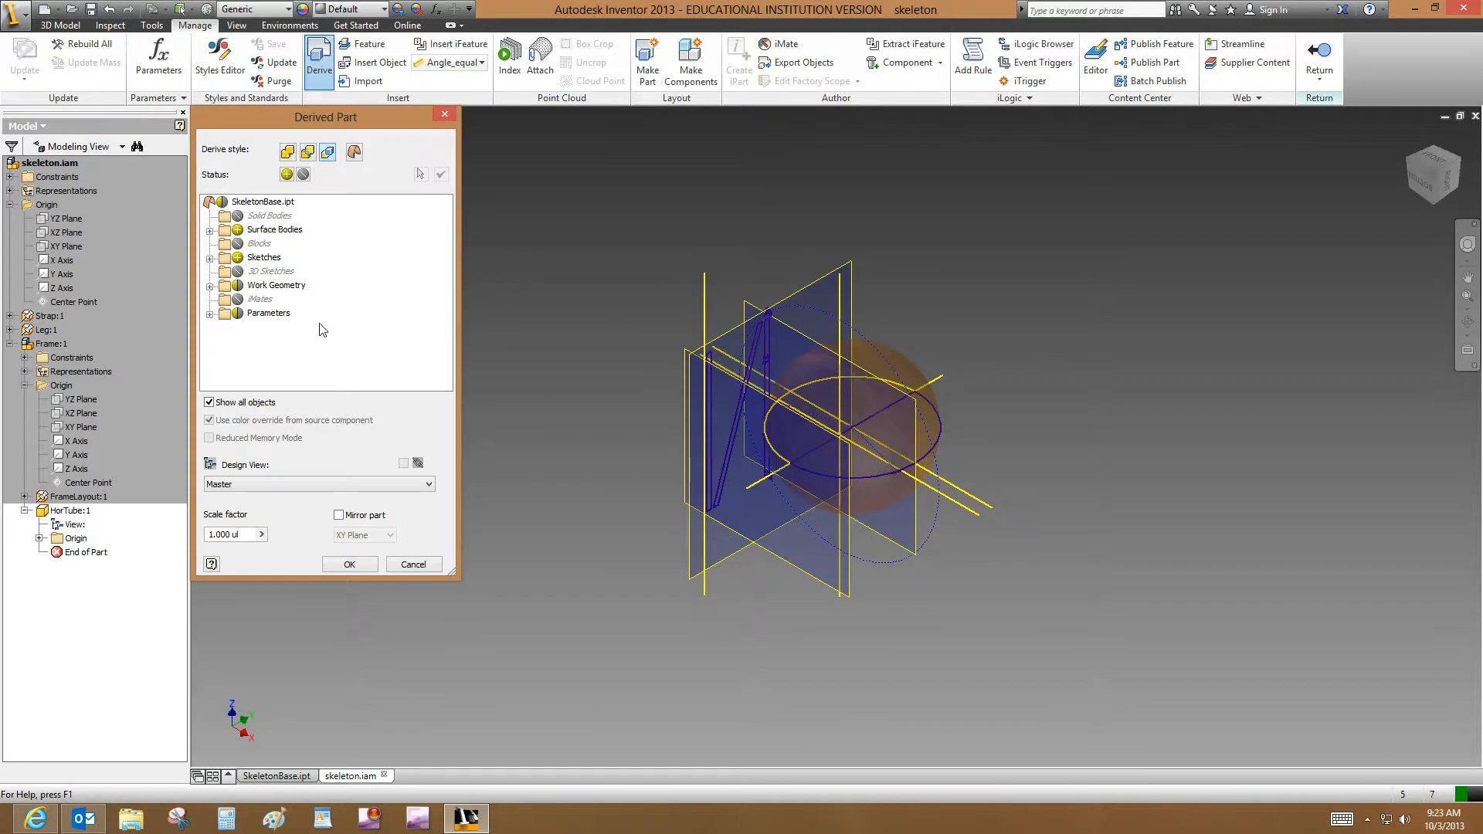
# Step: Limit the derived sketches to FRAME SKETCH by excluding the sphere, circ strap, vertical legs and supports sketches
pyautogui.click(209, 259)
pyautogui.click(253, 299)
pyautogui.click(254, 286)
pyautogui.click(253, 271)
pyautogui.click(253, 327)
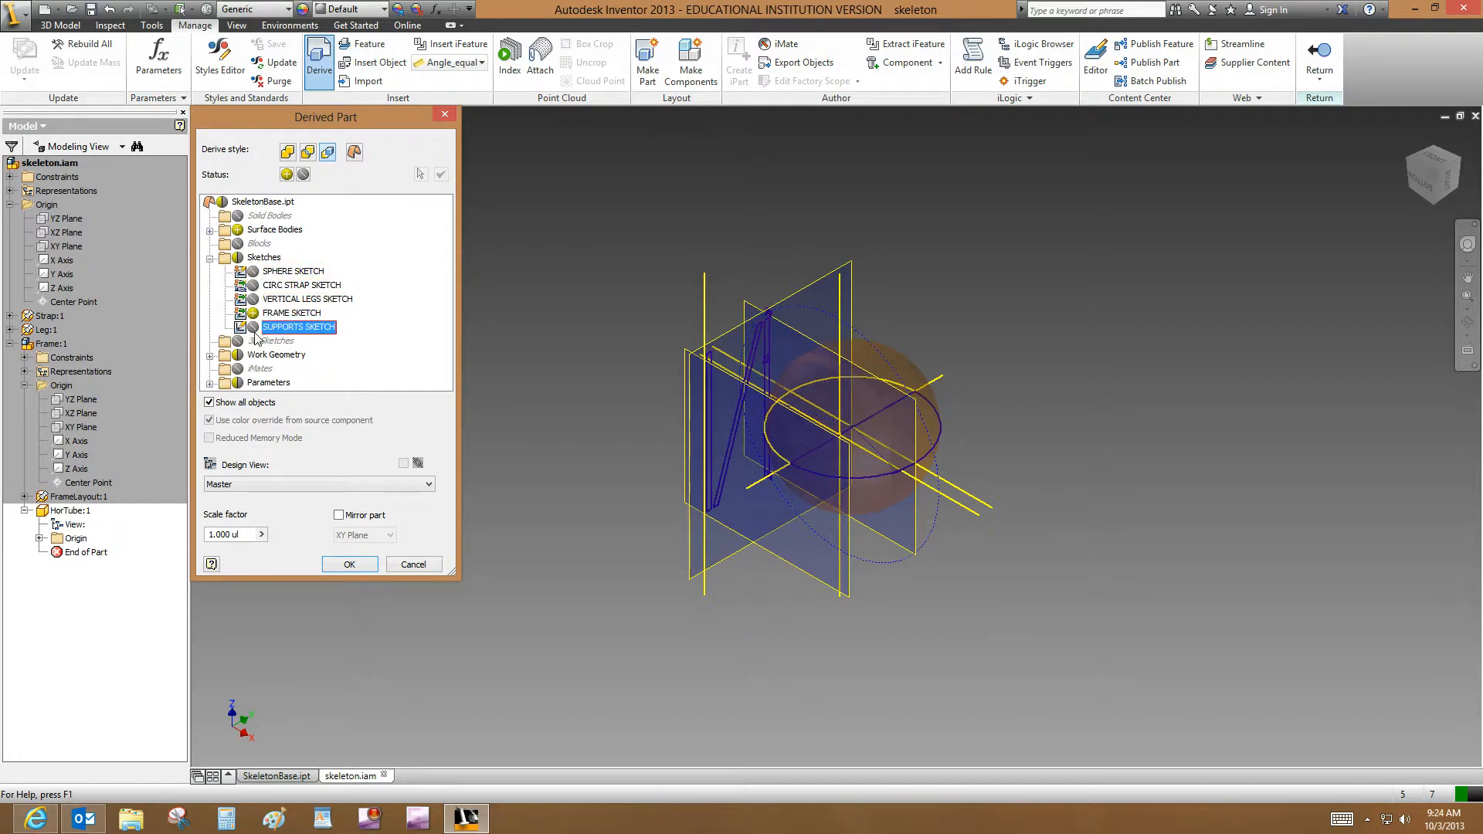
# Step: Exclude the surface bodies and all work geometry of SkeletonBase from the derive
pyautogui.click(238, 229)
pyautogui.click(252, 353)
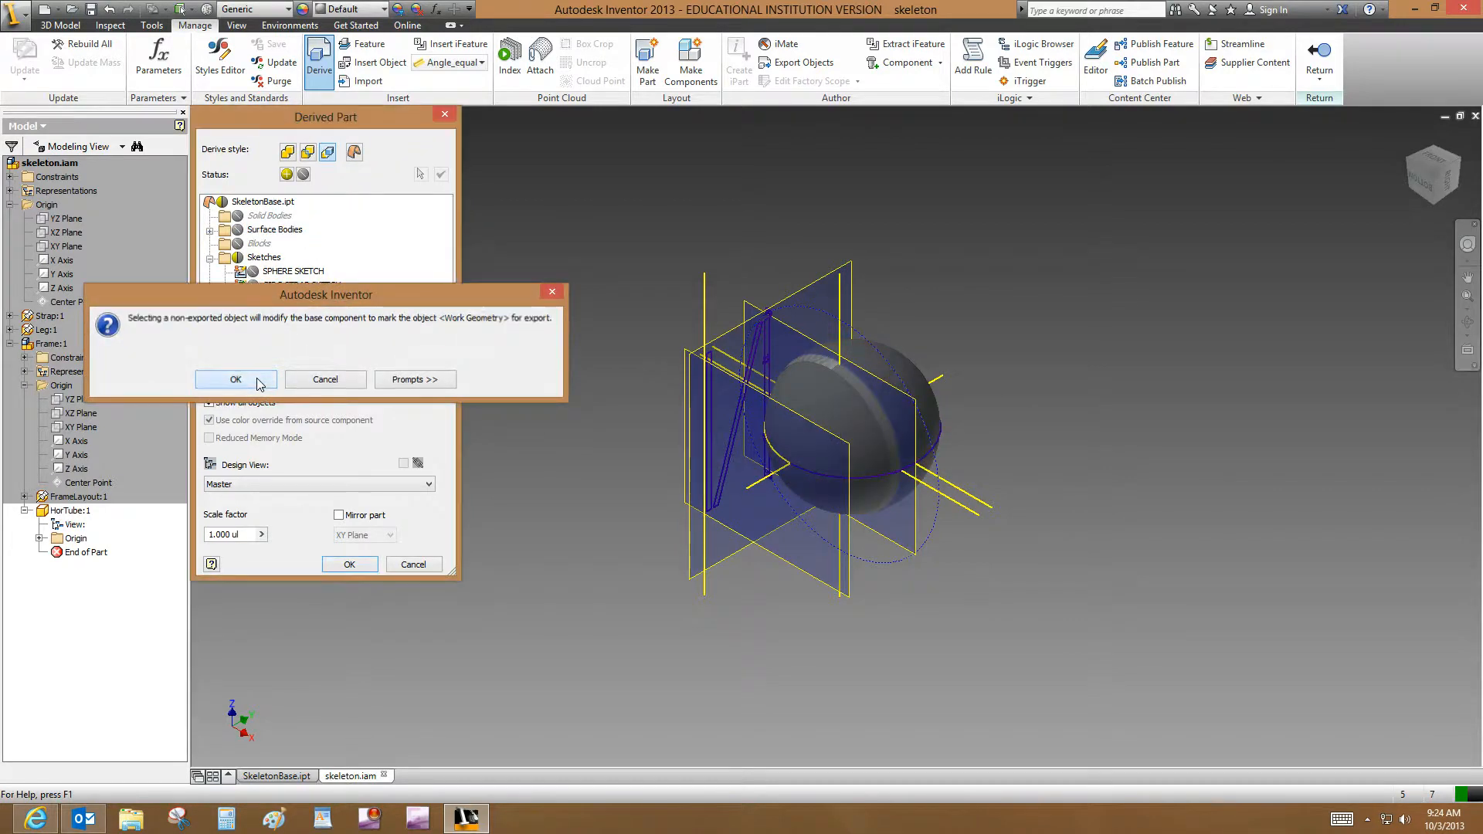
pyautogui.press('Return')
pyautogui.click(238, 355)
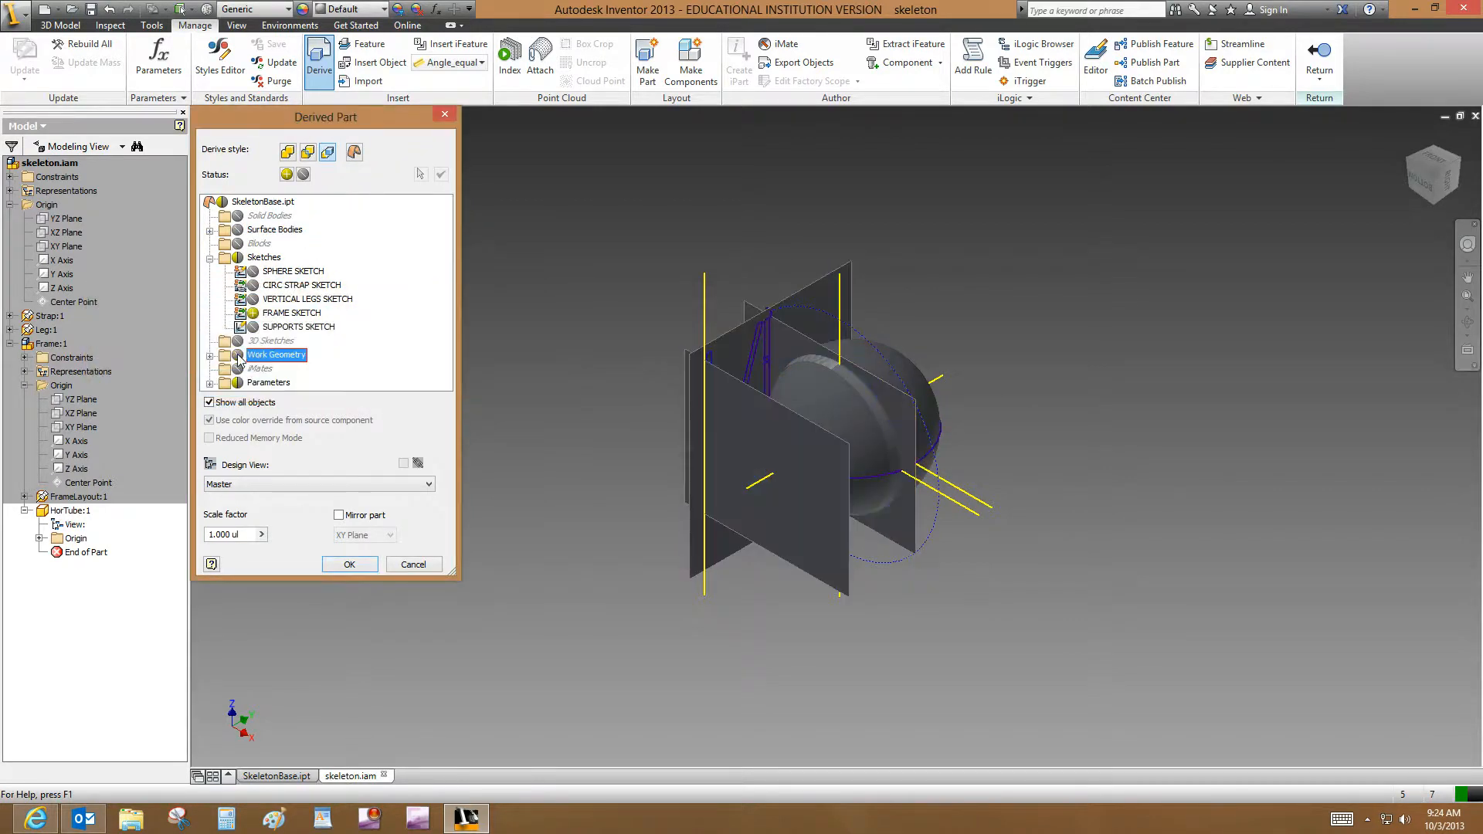
# Step: Examine the model parameters and user parameters that SkeletonBase offers for the derive
pyautogui.click(209, 383)
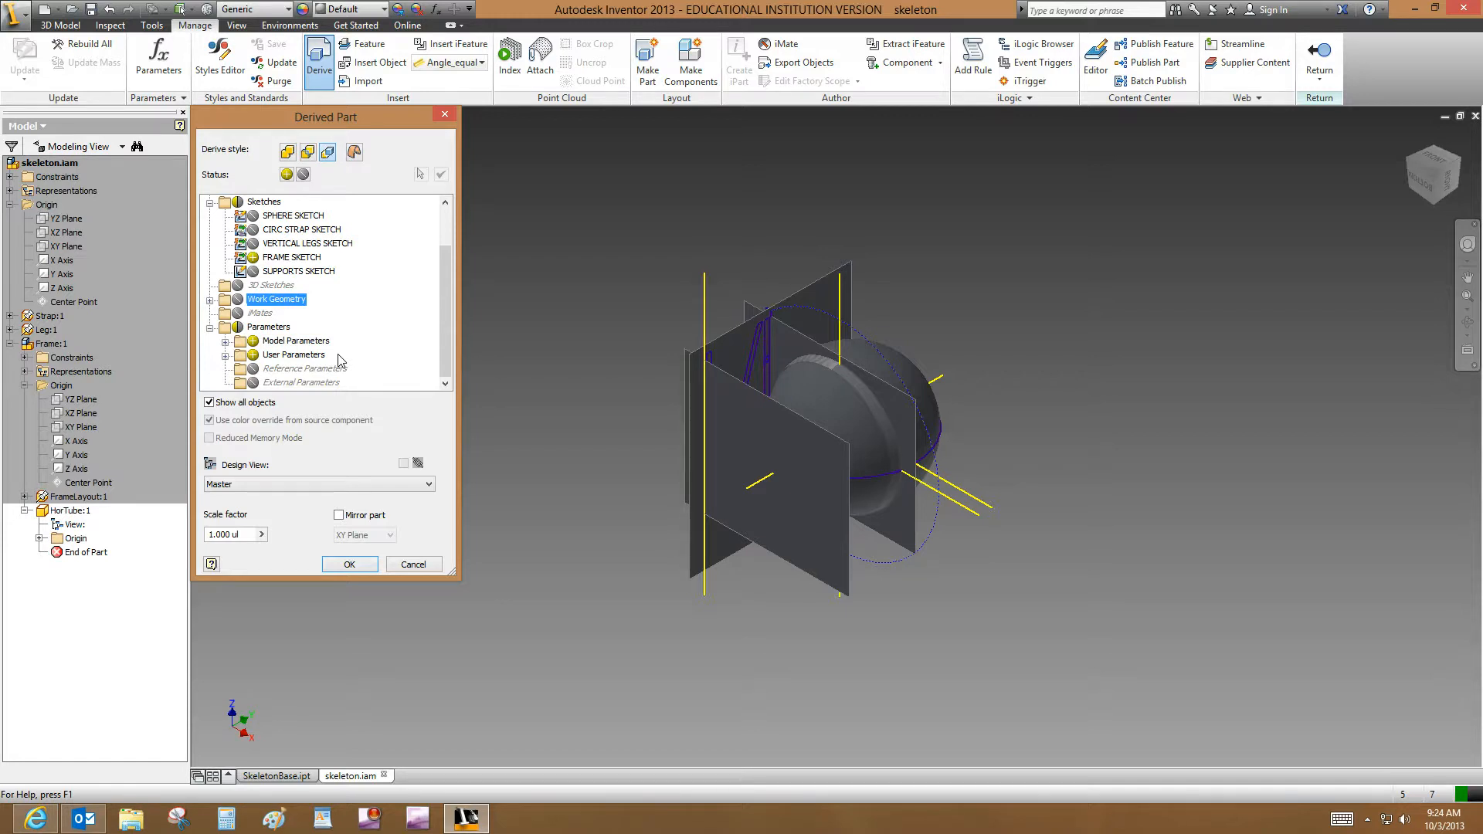
pyautogui.click(226, 341)
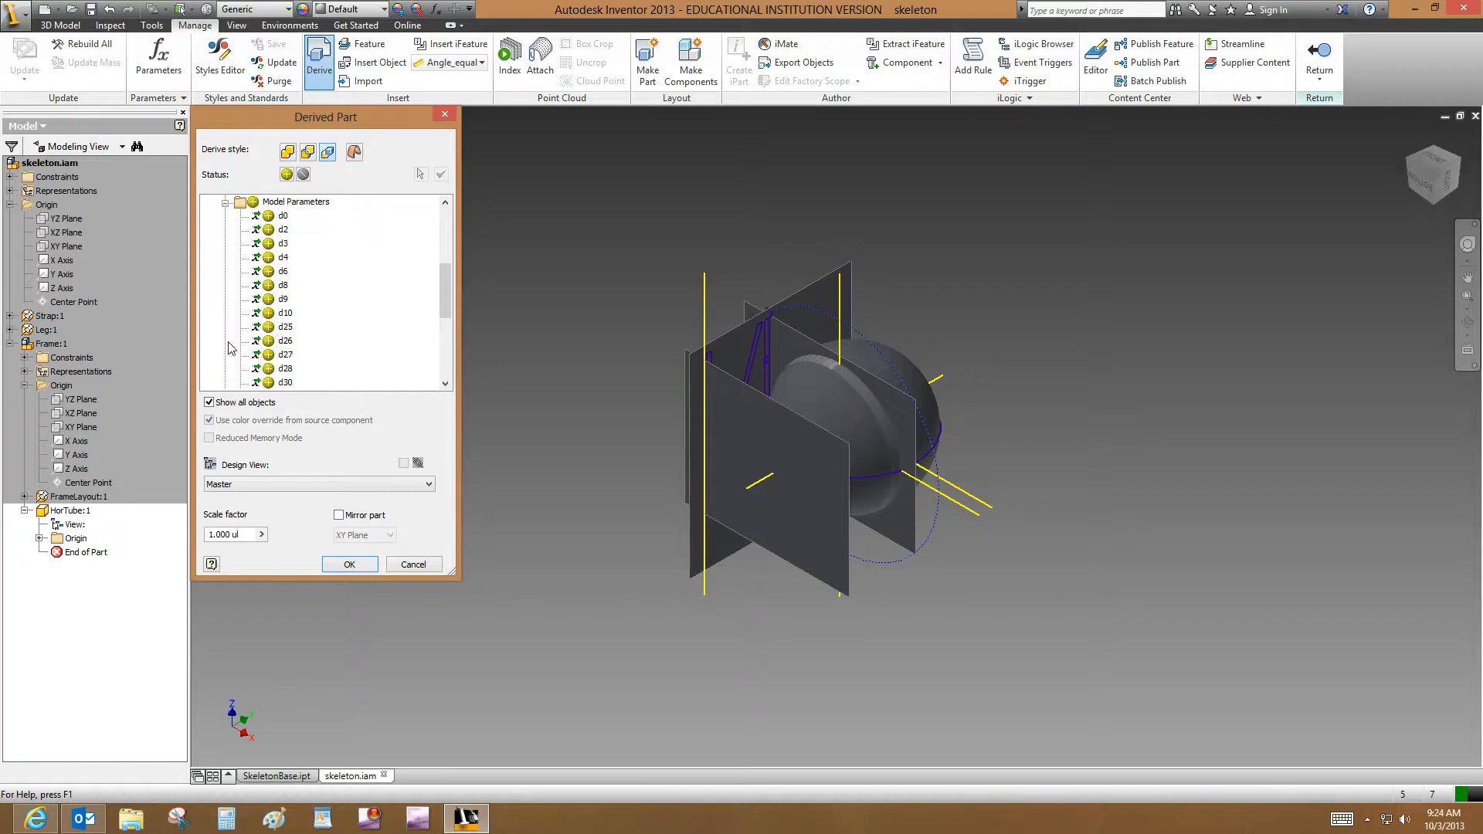
pyautogui.scroll(-3, 246, 315)
pyautogui.scroll(3, 249, 315)
pyautogui.scroll(1, 248, 315)
pyautogui.scroll(-4, 297, 321)
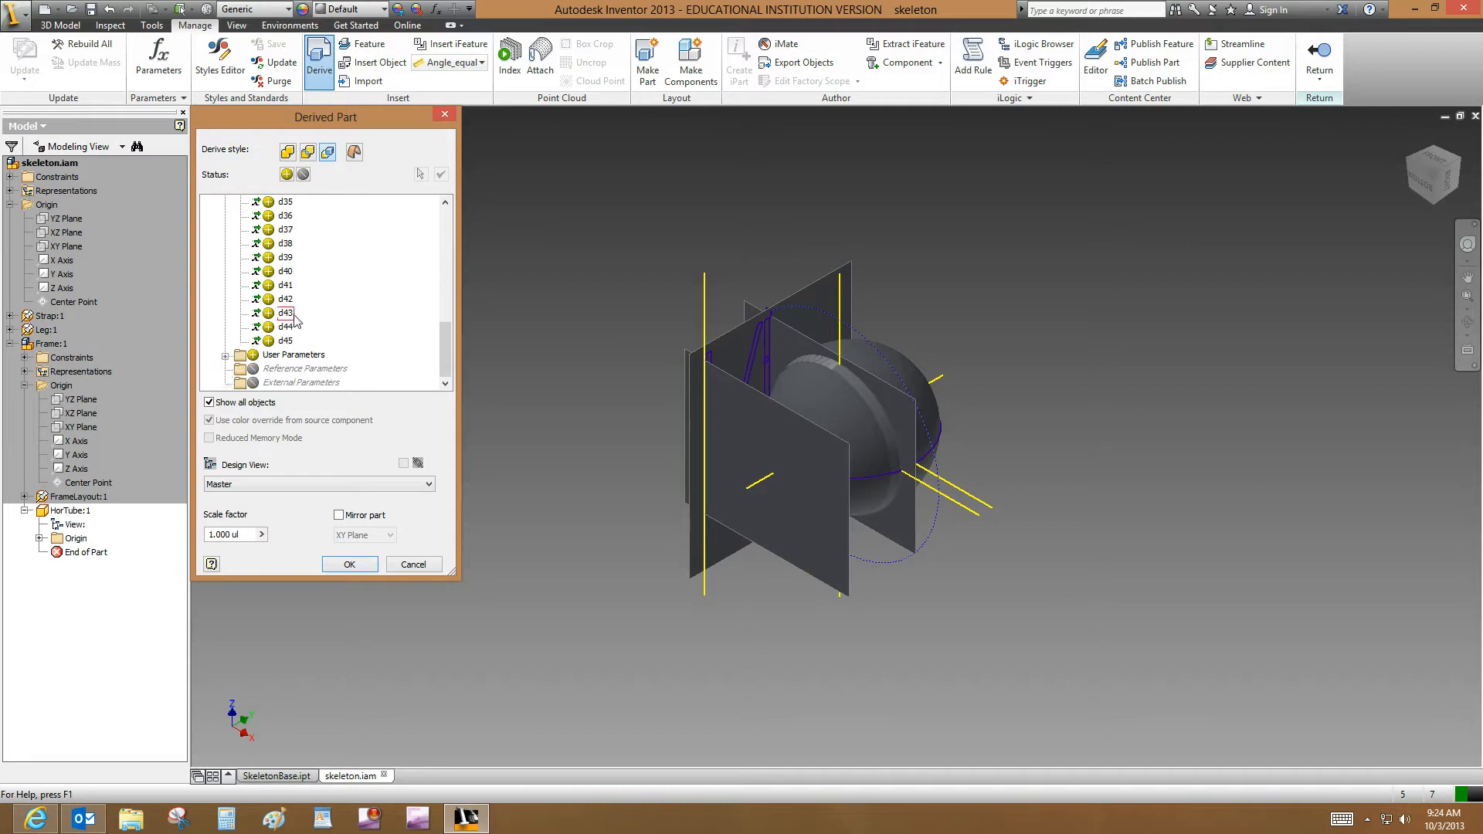
pyautogui.click(224, 356)
pyautogui.scroll(-2, 227, 363)
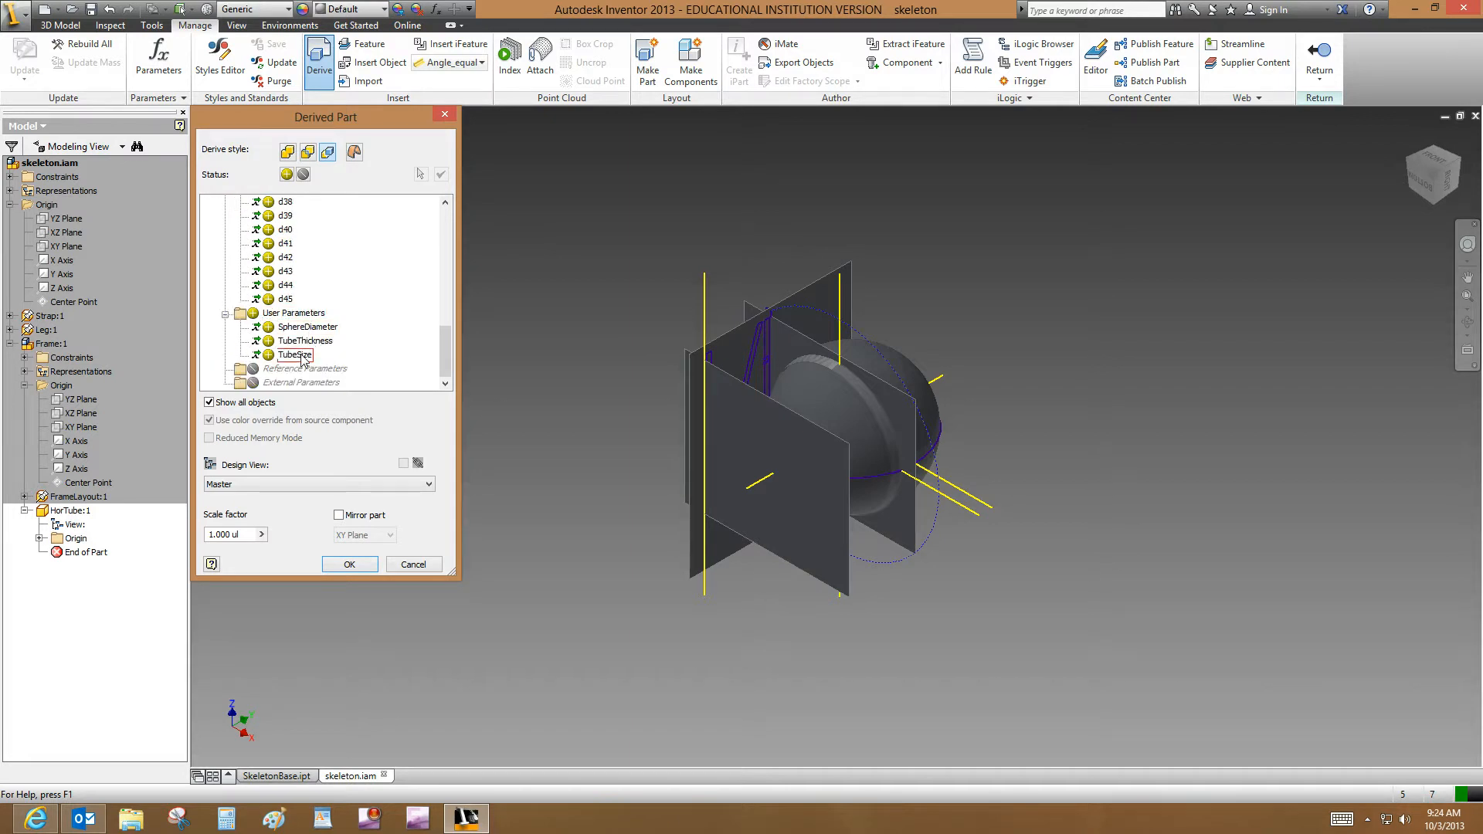
pyautogui.scroll(15, 303, 360)
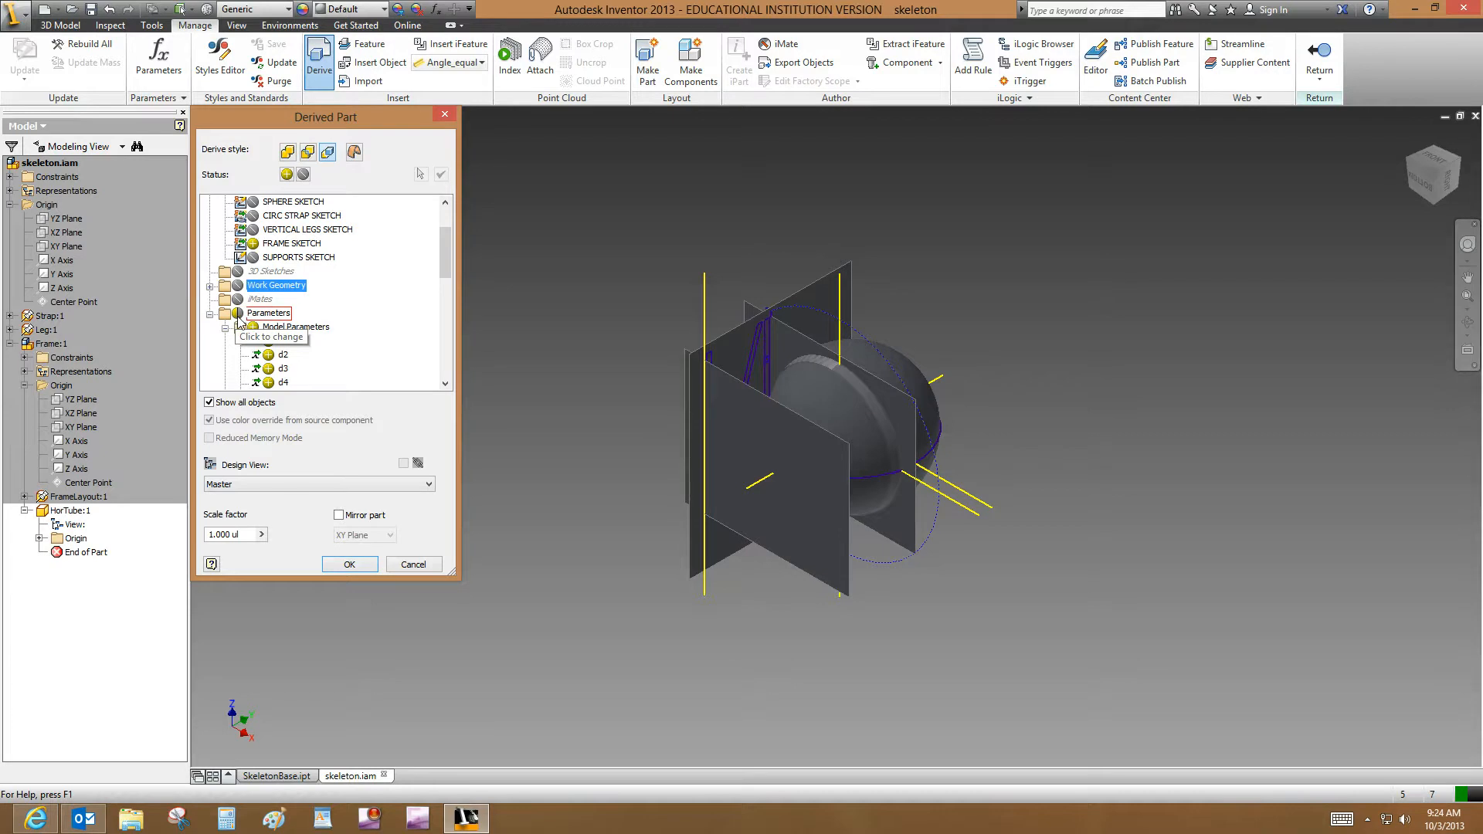
# Step: Complete the derive into HorTube with the SkeletonBase parameters included
pyautogui.click(237, 315)
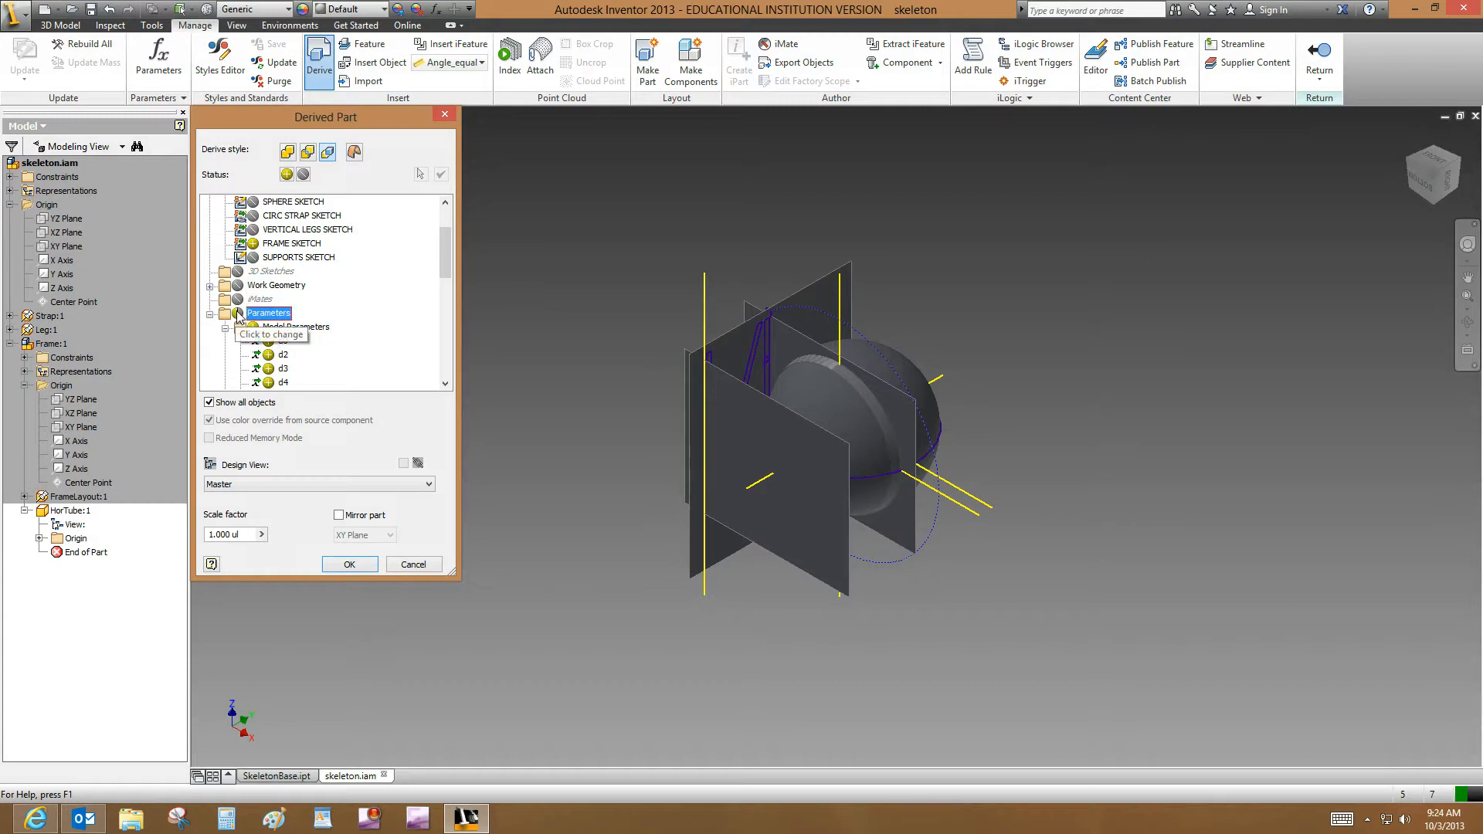
pyautogui.click(345, 566)
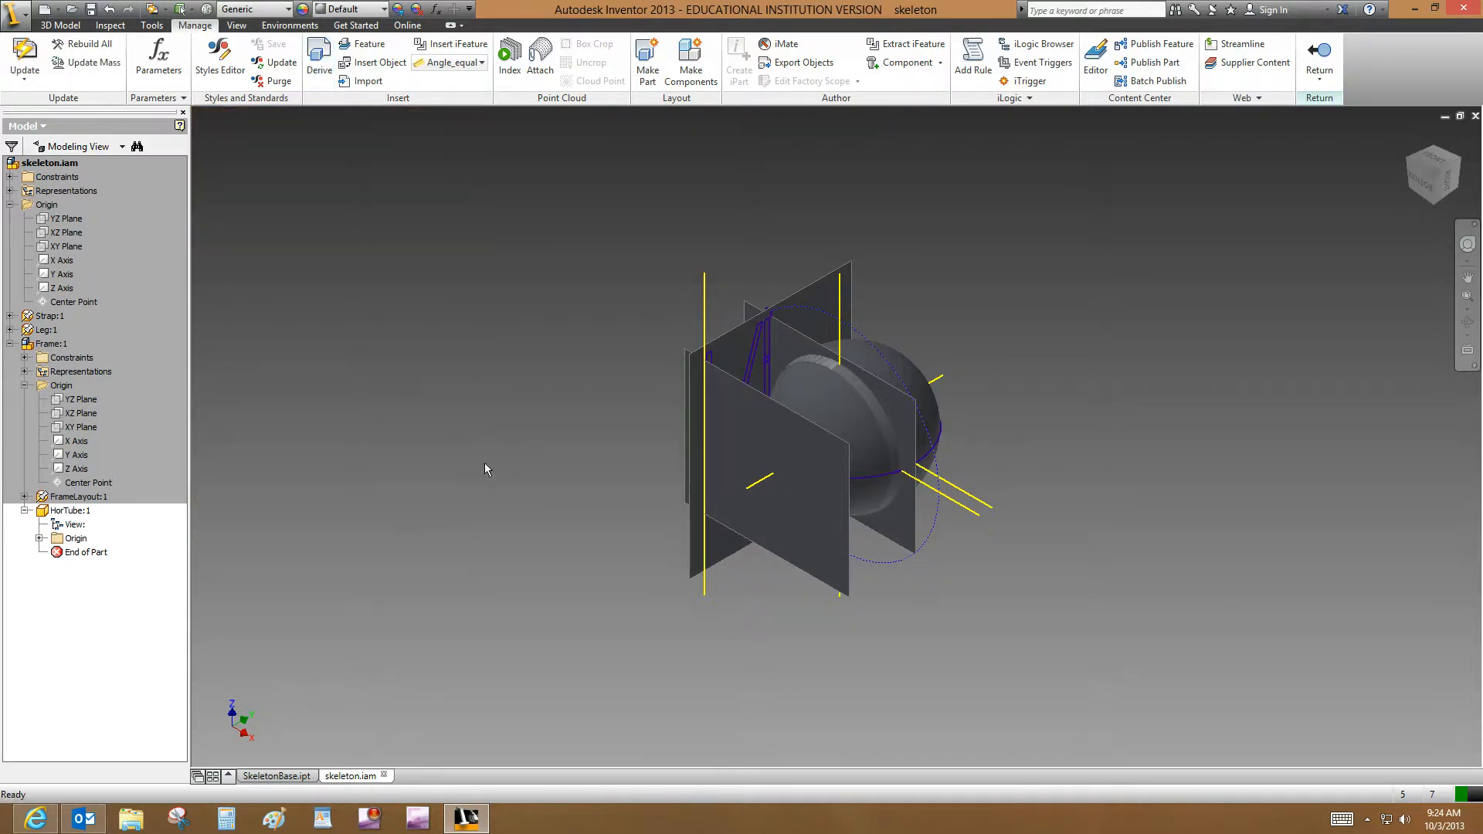
# Step: Extrude the upper horizontal tube profile of the derived frame sketch, using the TubeSize parameter as the distance
pyautogui.click(34, 59)
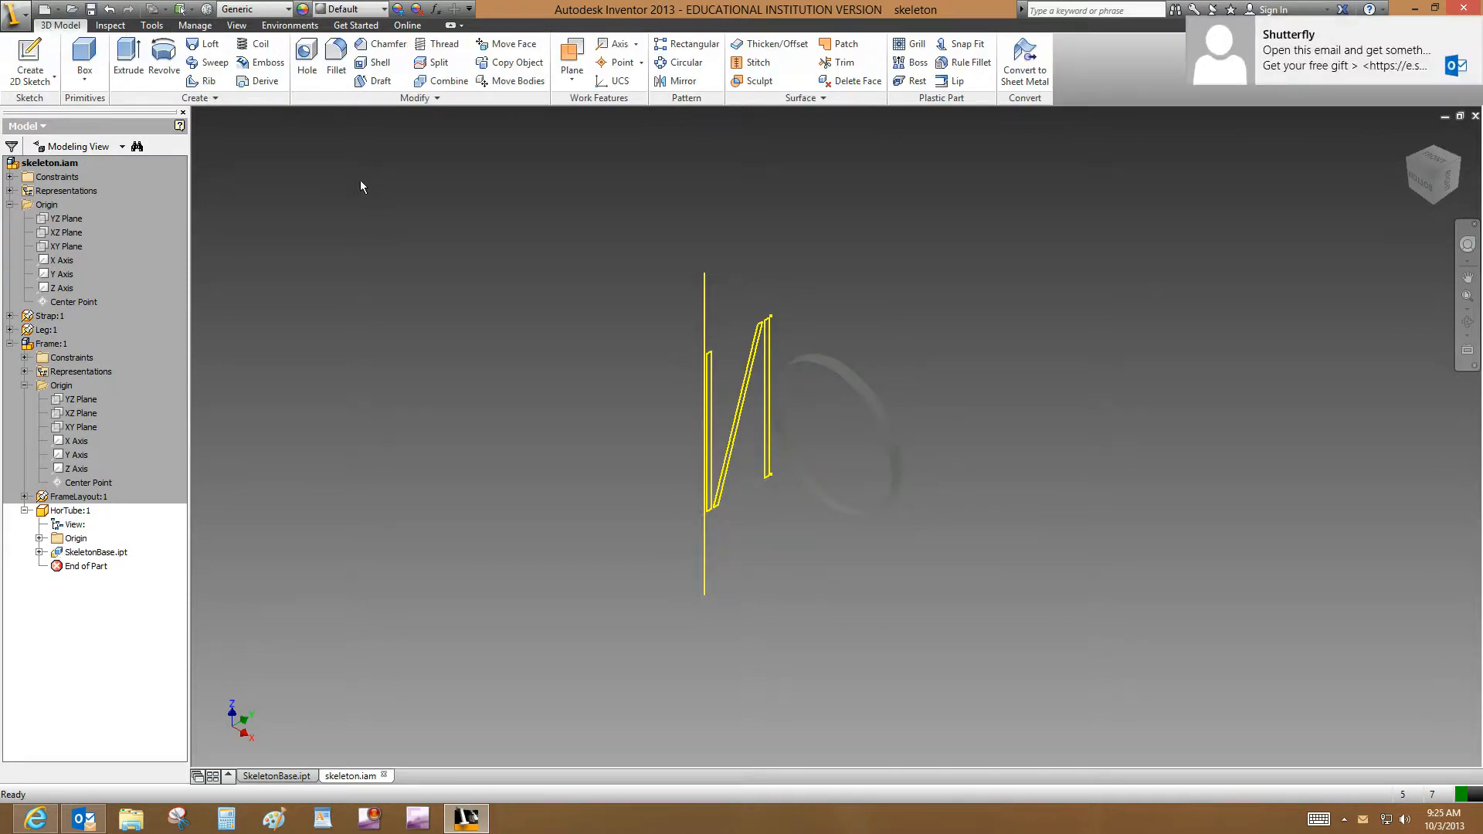
pyautogui.click(128, 72)
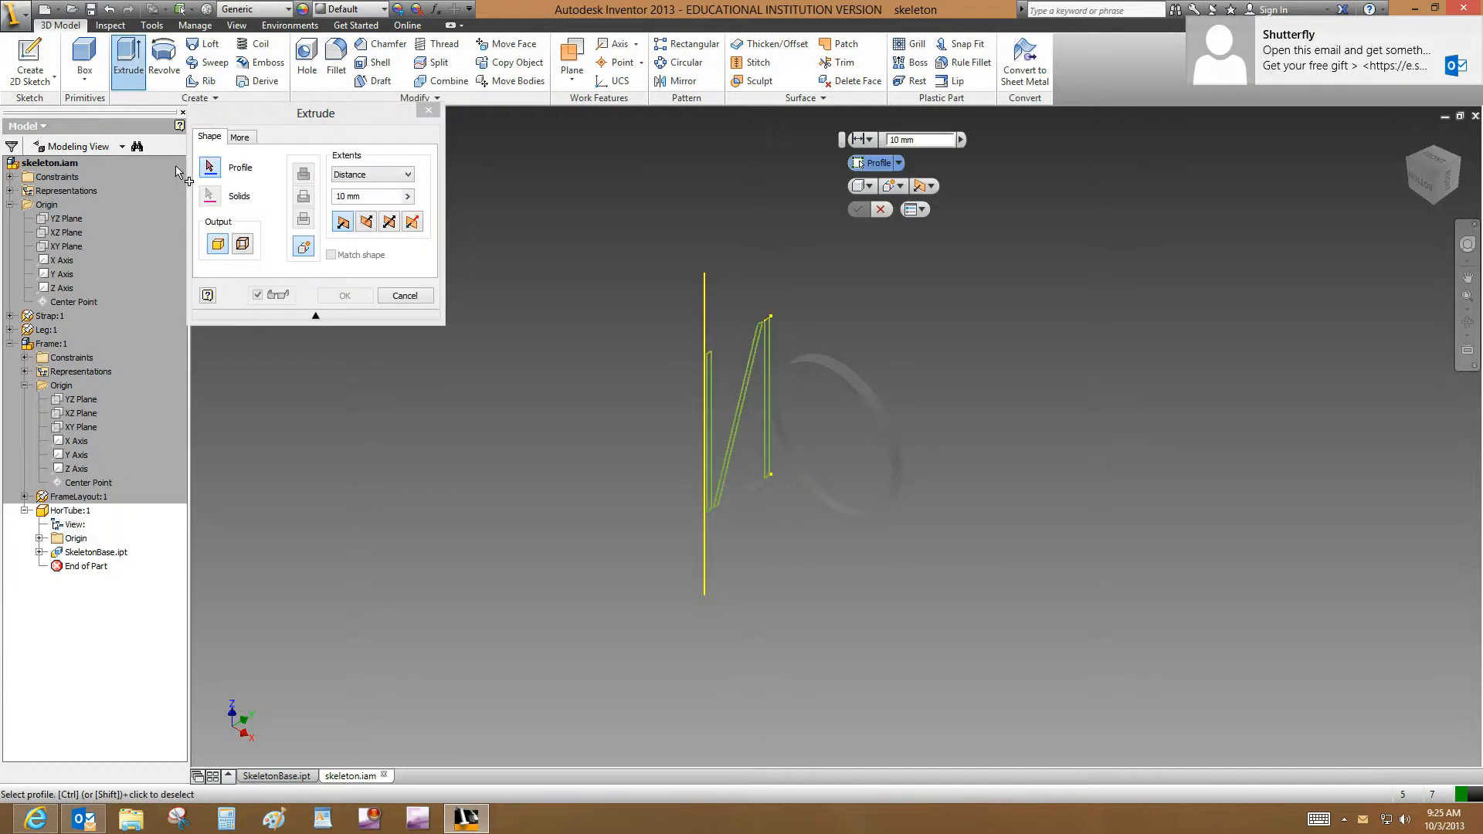
pyautogui.click(1467, 322)
pyautogui.moveTo(831, 367)
pyautogui.mouseDown()
pyautogui.moveTo(936, 488)
pyautogui.moveTo(855, 475)
pyautogui.mouseUp()
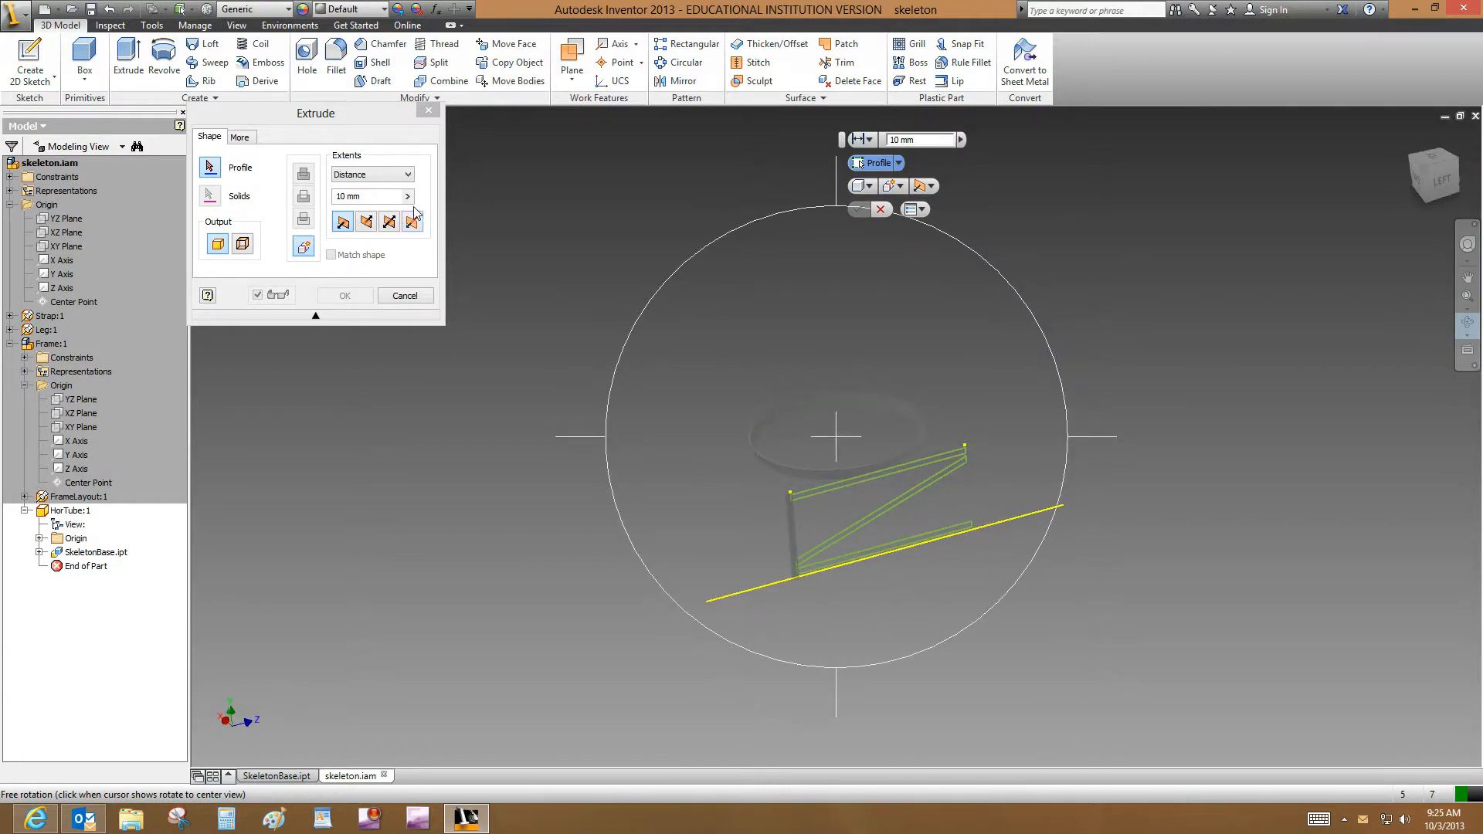
pyautogui.click(210, 168)
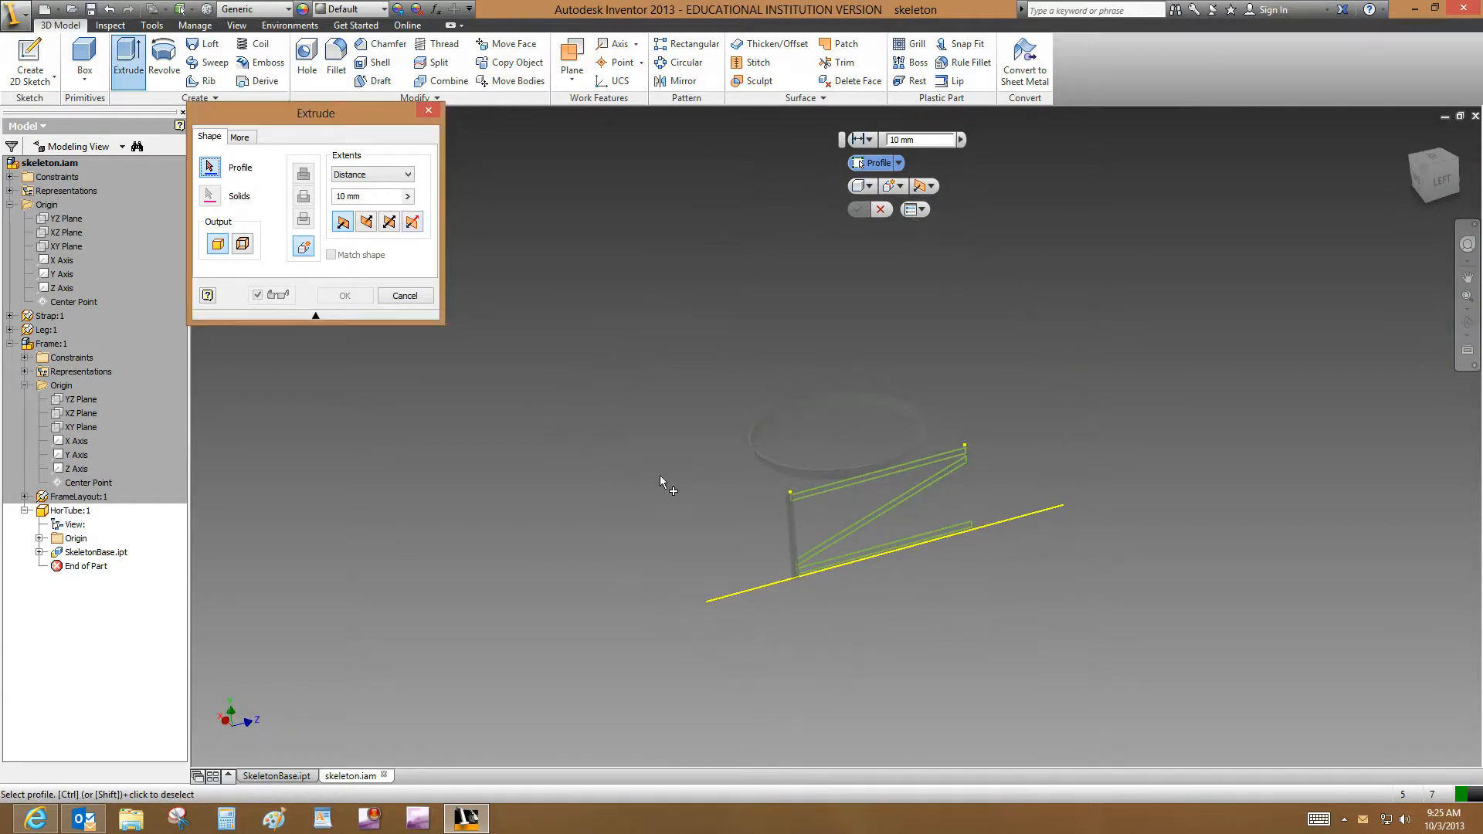
pyautogui.scroll(3, 814, 493)
pyautogui.click(818, 491)
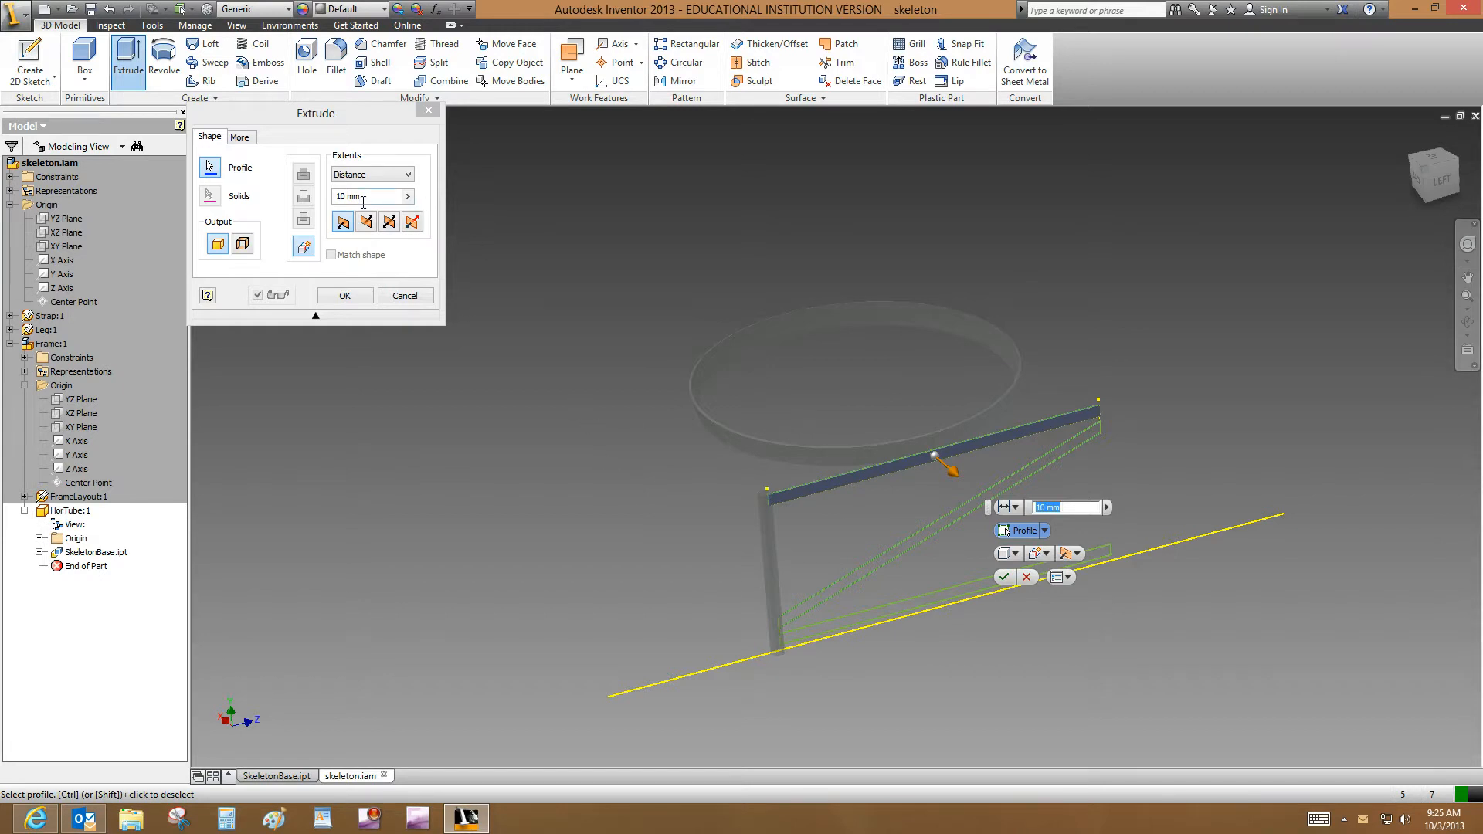
pyautogui.click(407, 196)
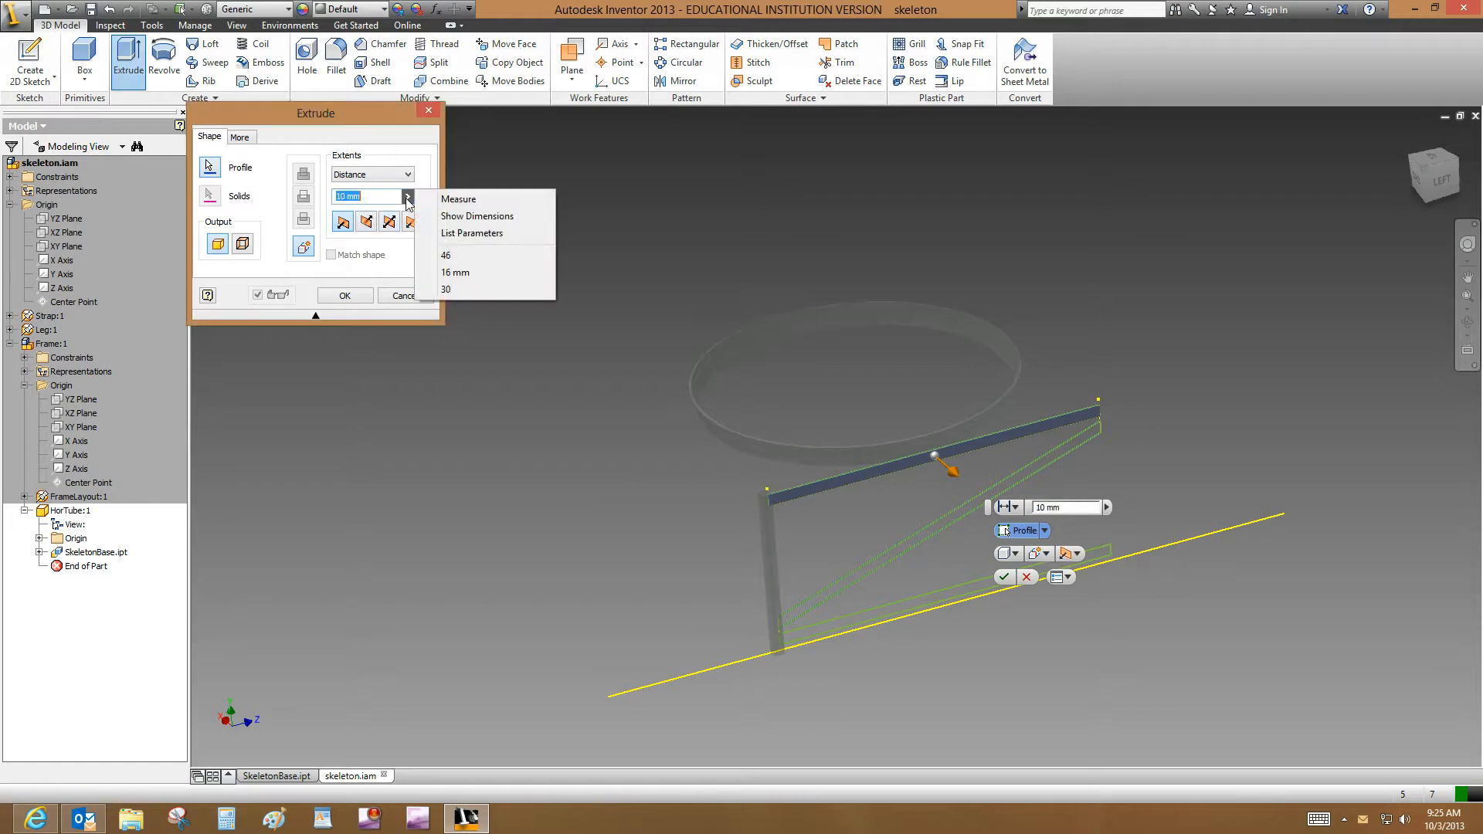
pyautogui.click(454, 234)
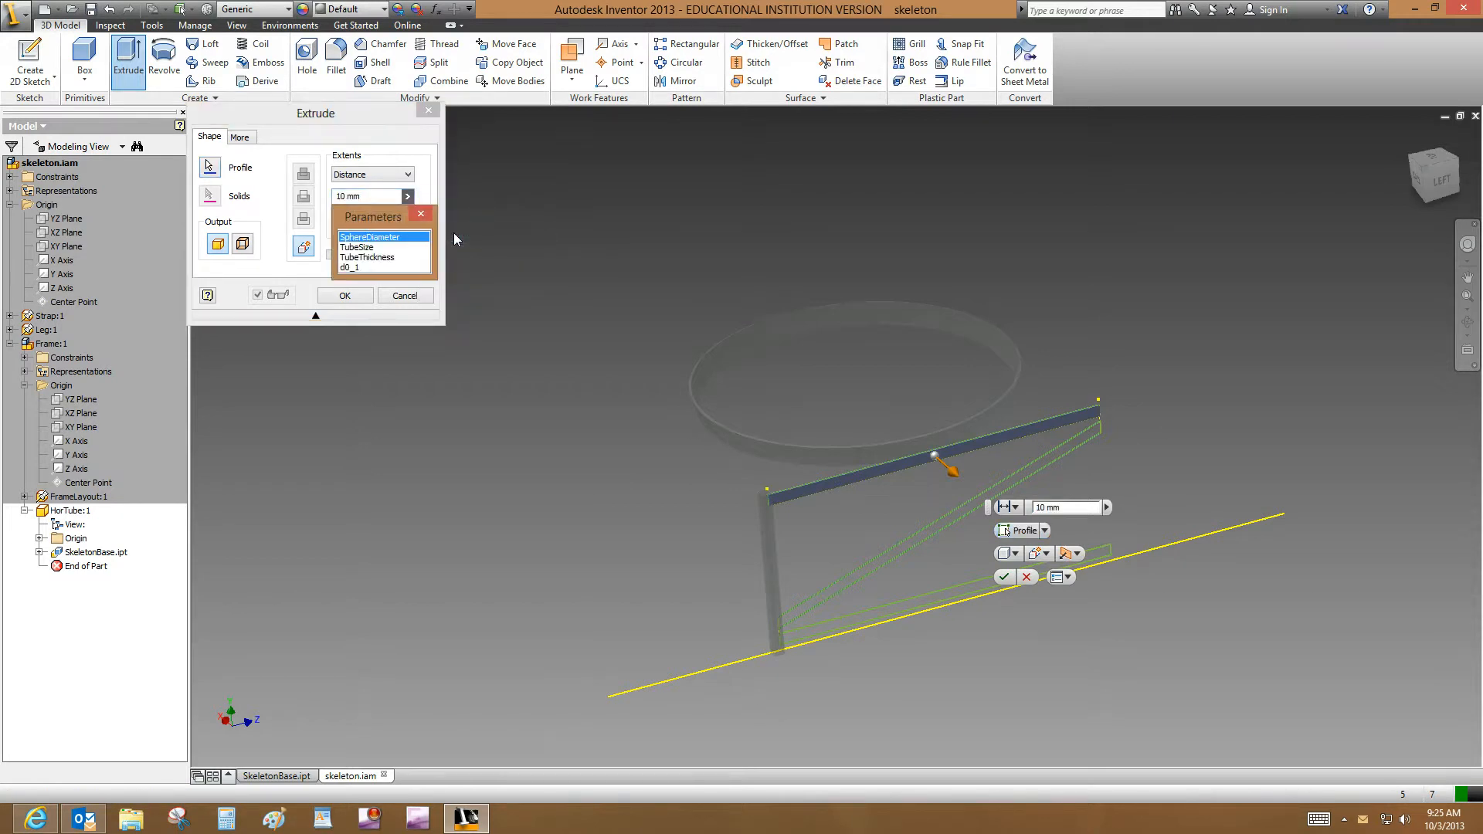
pyautogui.click(363, 248)
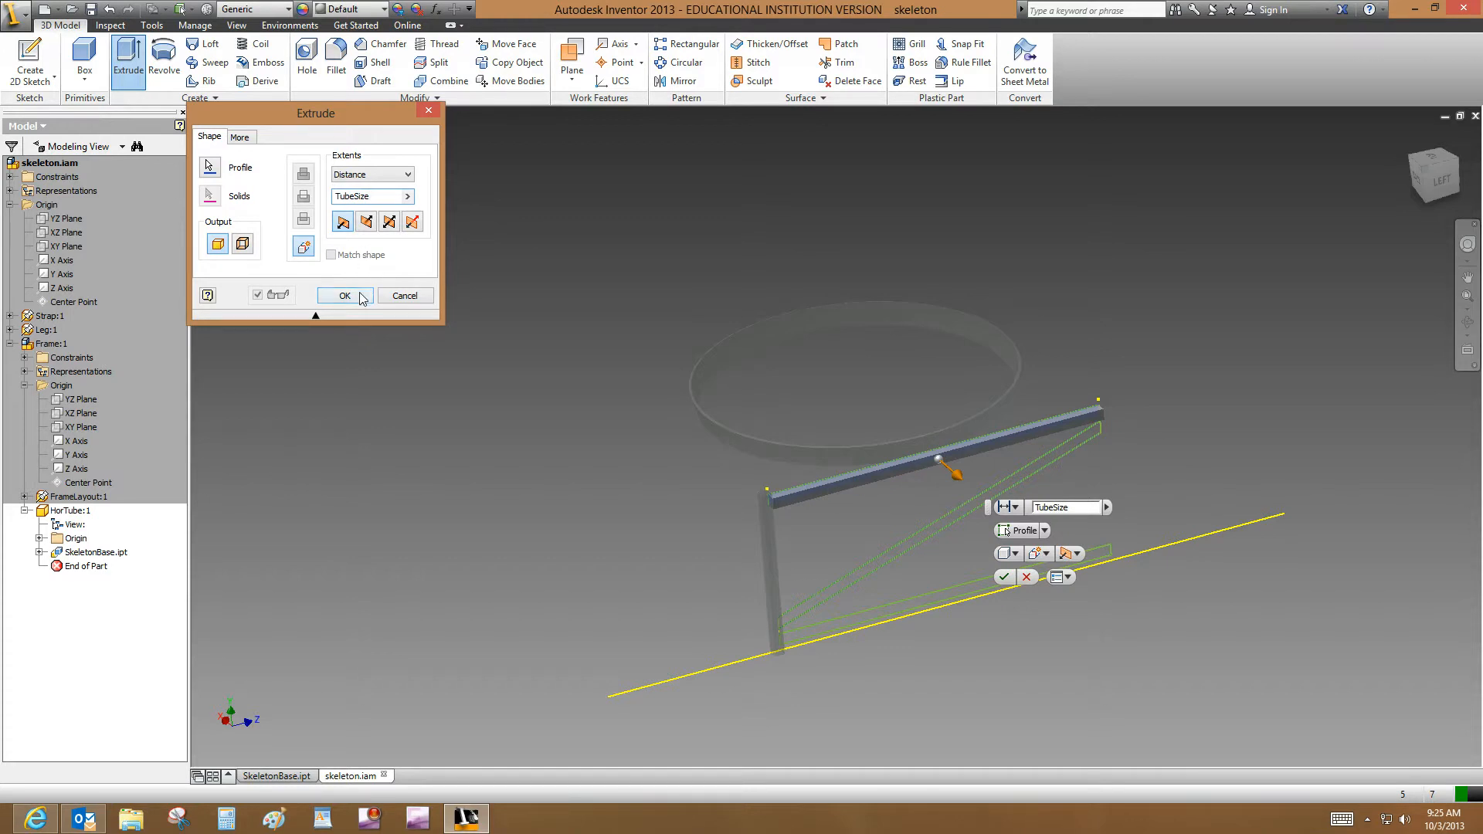
pyautogui.scroll(-5, 747, 507)
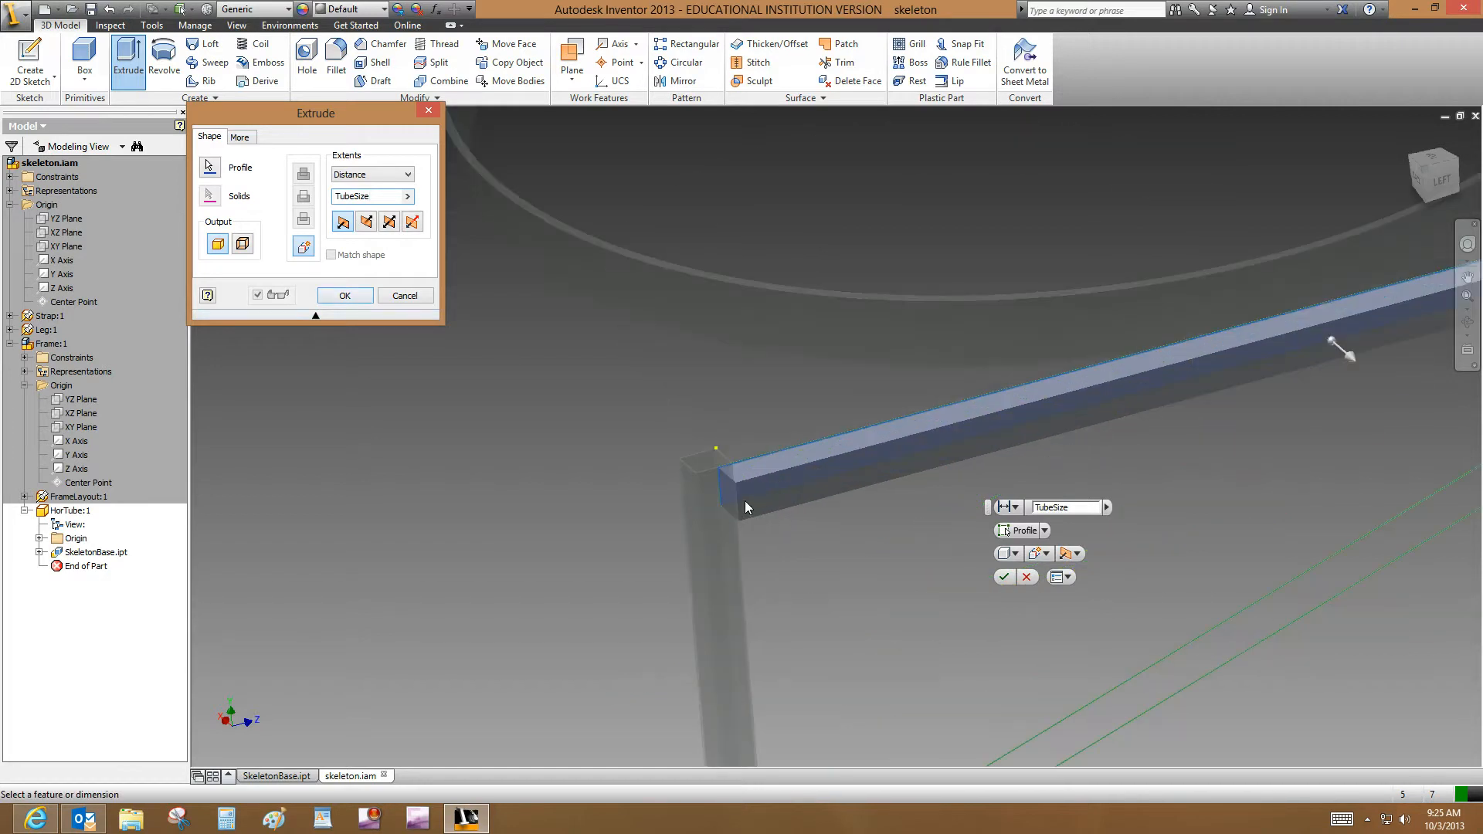
pyautogui.scroll(3, 746, 507)
pyautogui.scroll(2, 498, 363)
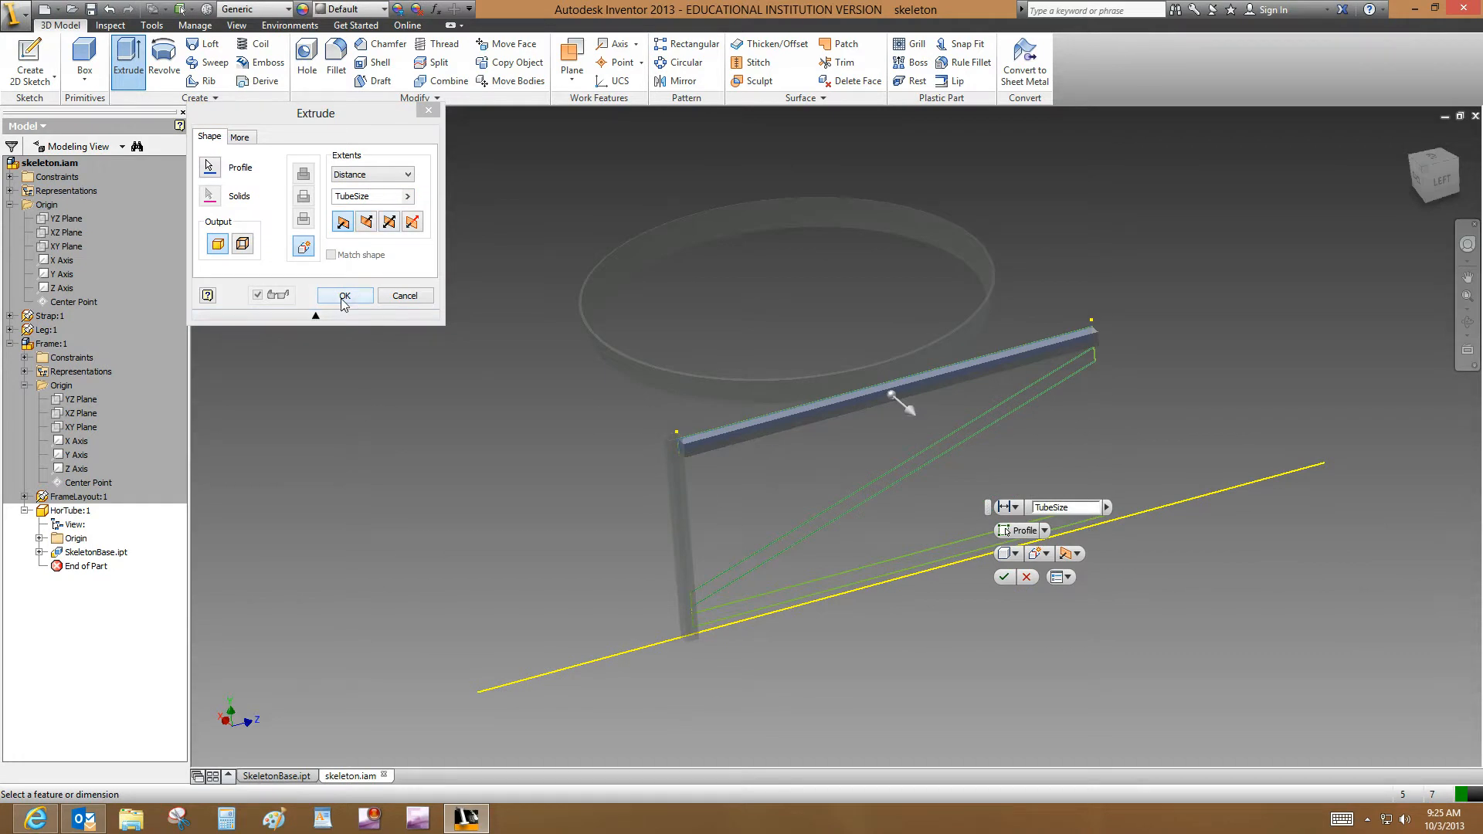
pyautogui.click(344, 298)
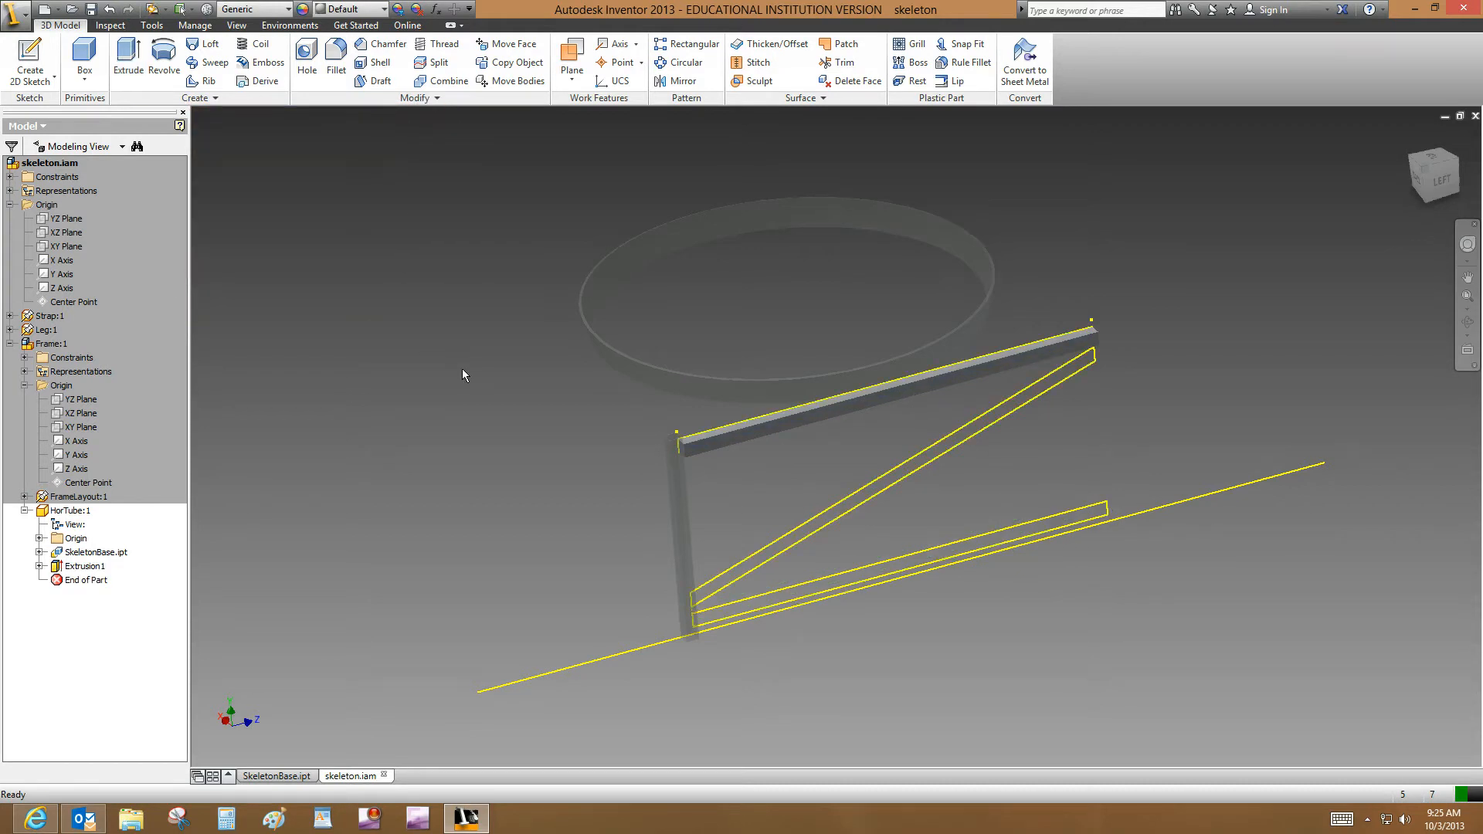
# Step: Fillet the four long edges of the extruded horizontal tube with a 5 mm radius
pyautogui.click(336, 58)
pyautogui.click(333, 180)
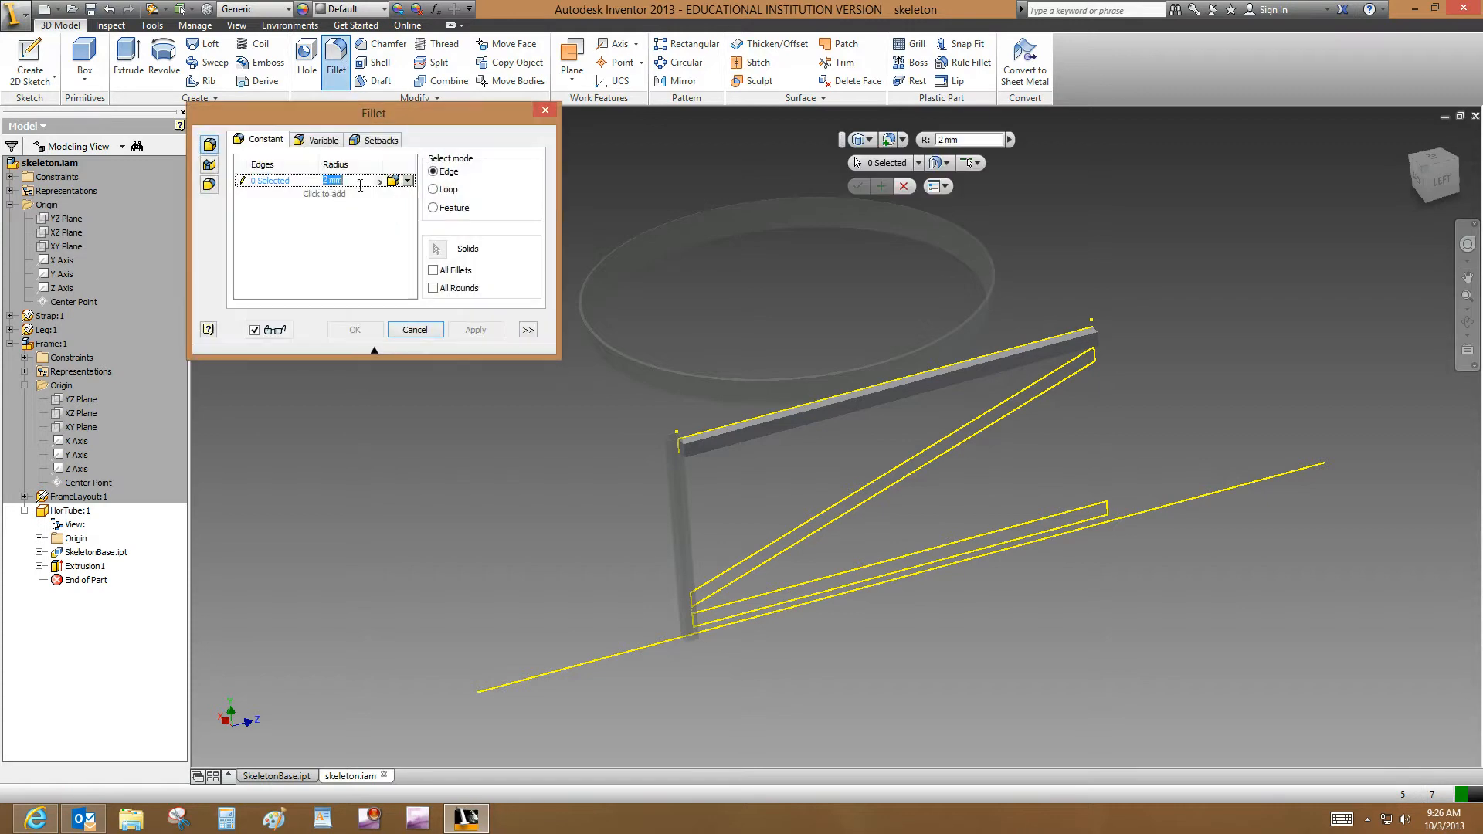
pyautogui.write('5')
pyautogui.click(852, 402)
pyautogui.scroll(3, 773, 413)
pyautogui.click(720, 416)
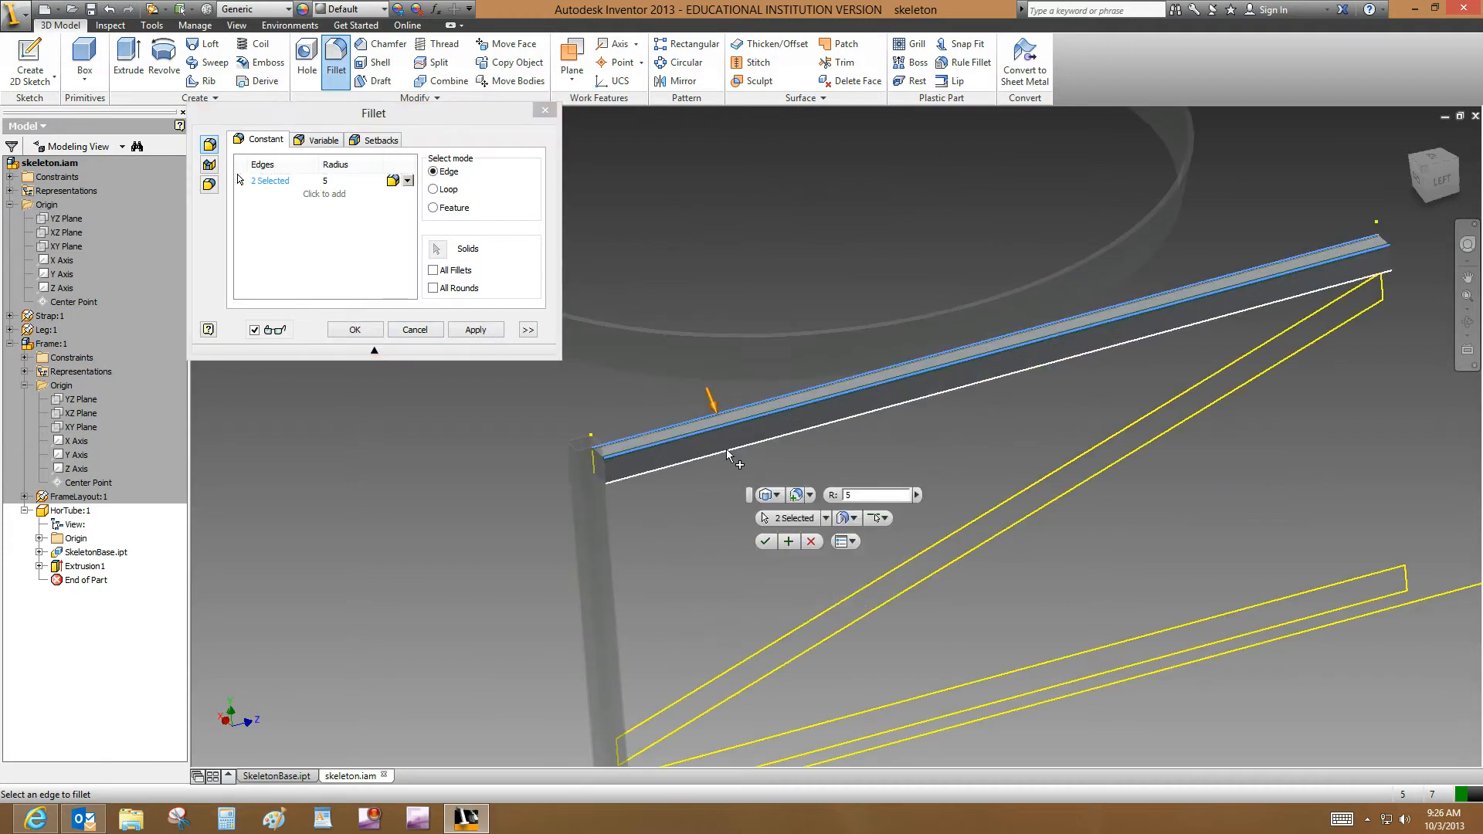
pyautogui.click(727, 454)
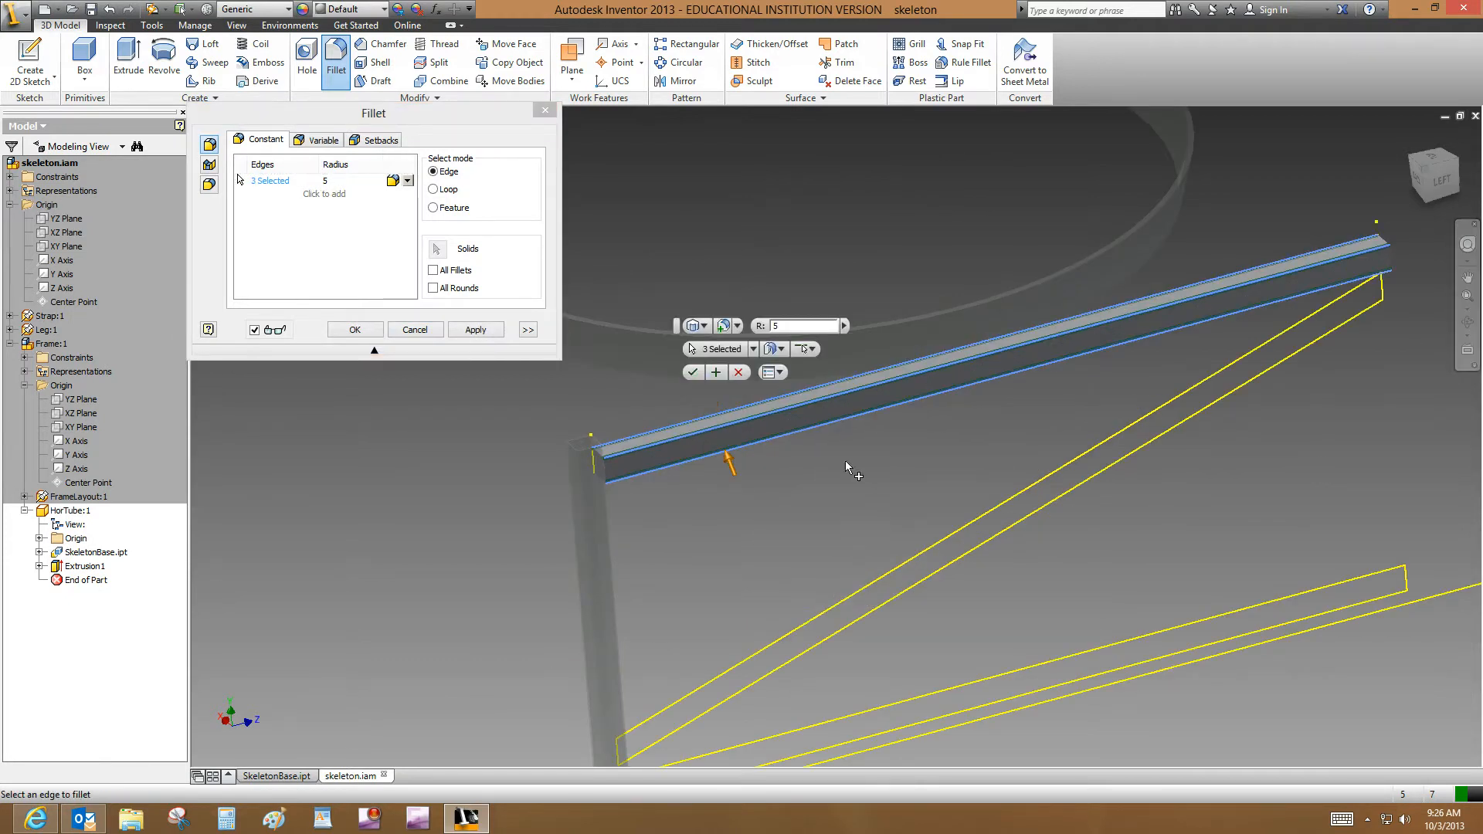
pyautogui.click(1468, 322)
pyautogui.moveTo(977, 335); pyautogui.dragTo(1019, 404)
pyautogui.rightClick(1019, 402)
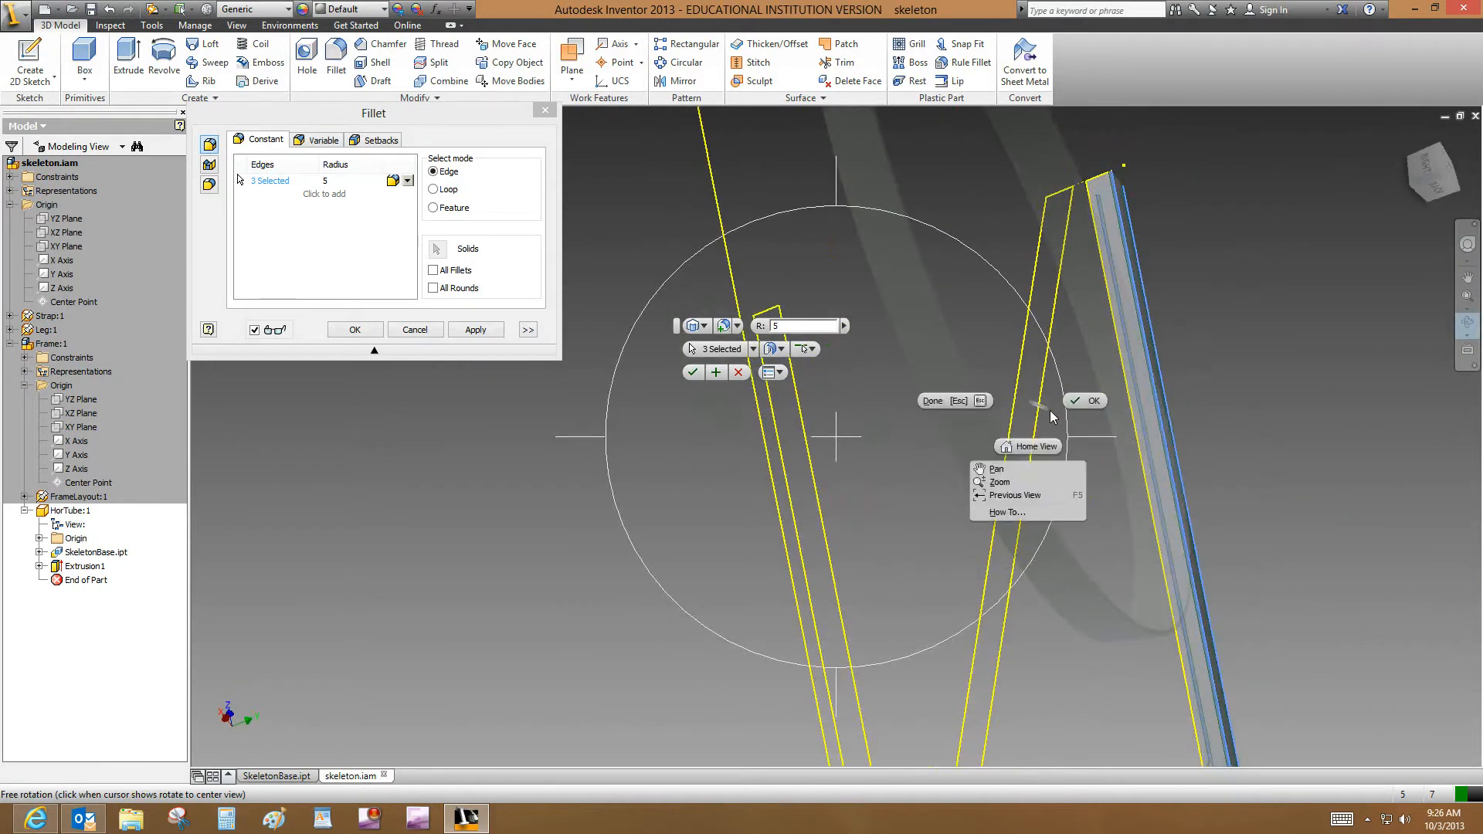
pyautogui.click(1070, 401)
pyautogui.moveTo(1210, 618); pyautogui.dragTo(1064, 408, button='middle')
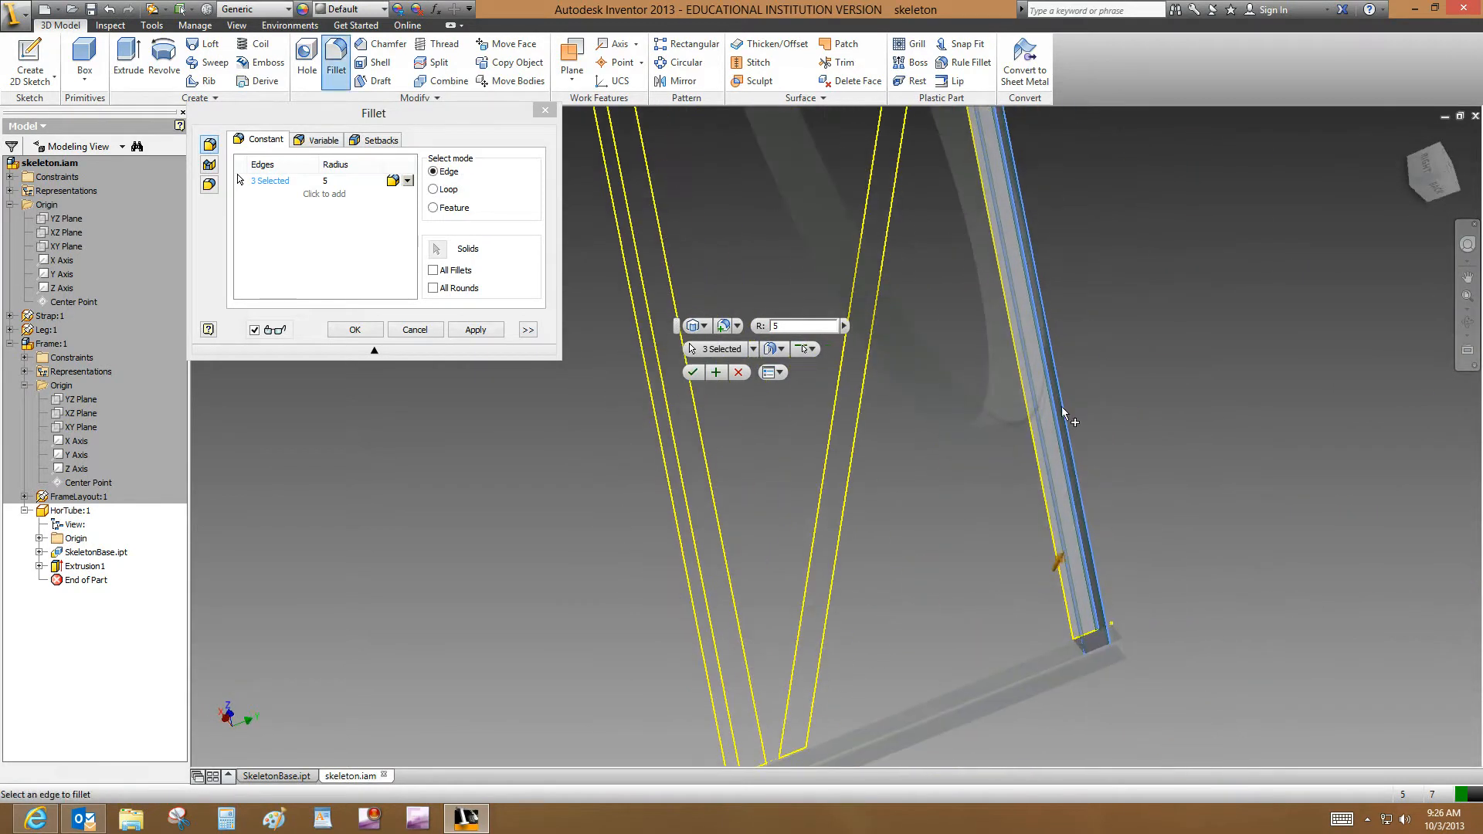
pyautogui.click(1065, 599)
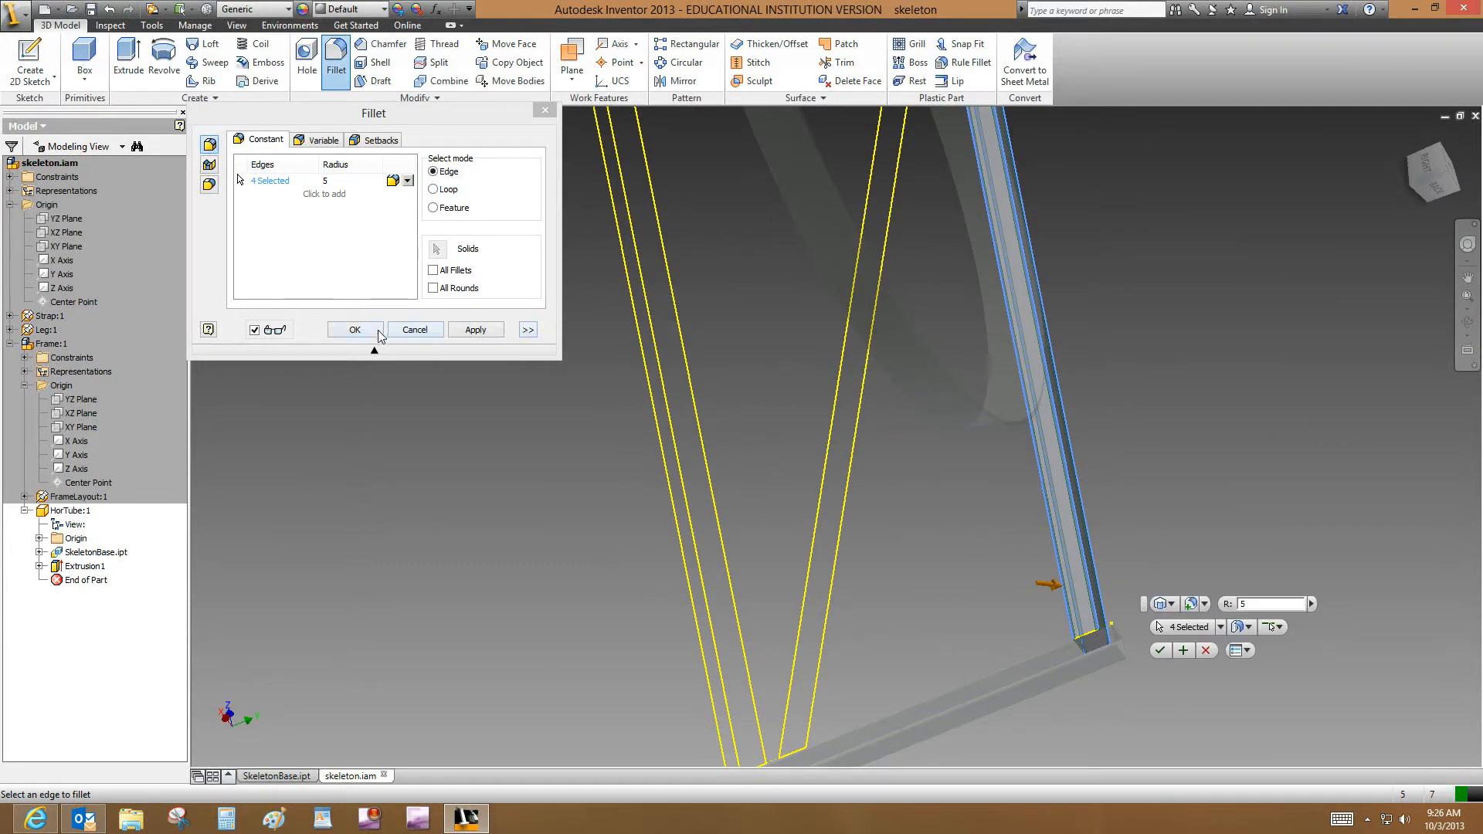
pyautogui.click(376, 331)
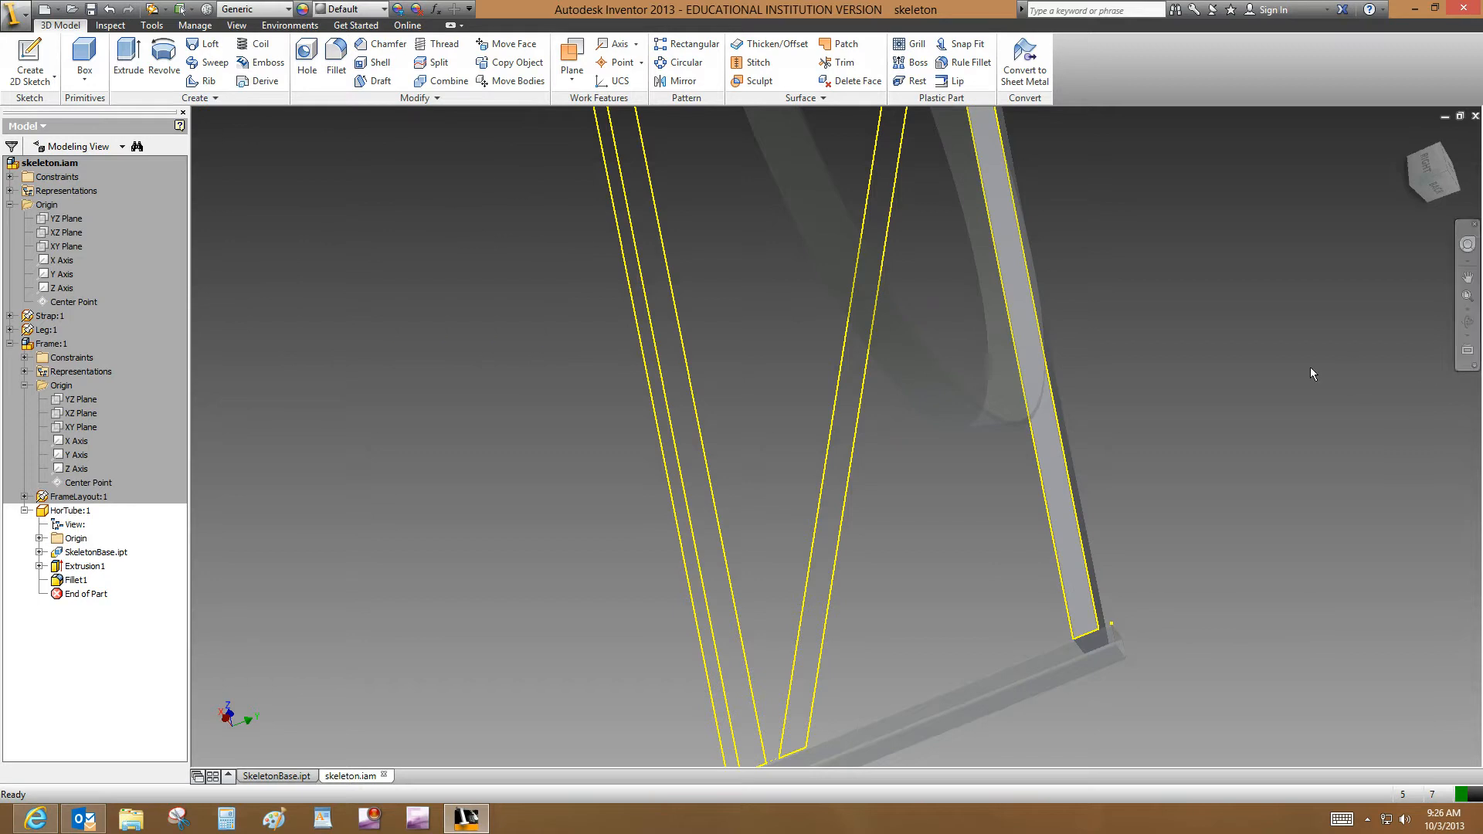
# Step: Start a Shell on the horizontal tube and select both end faces for removal
pyautogui.click(1468, 322)
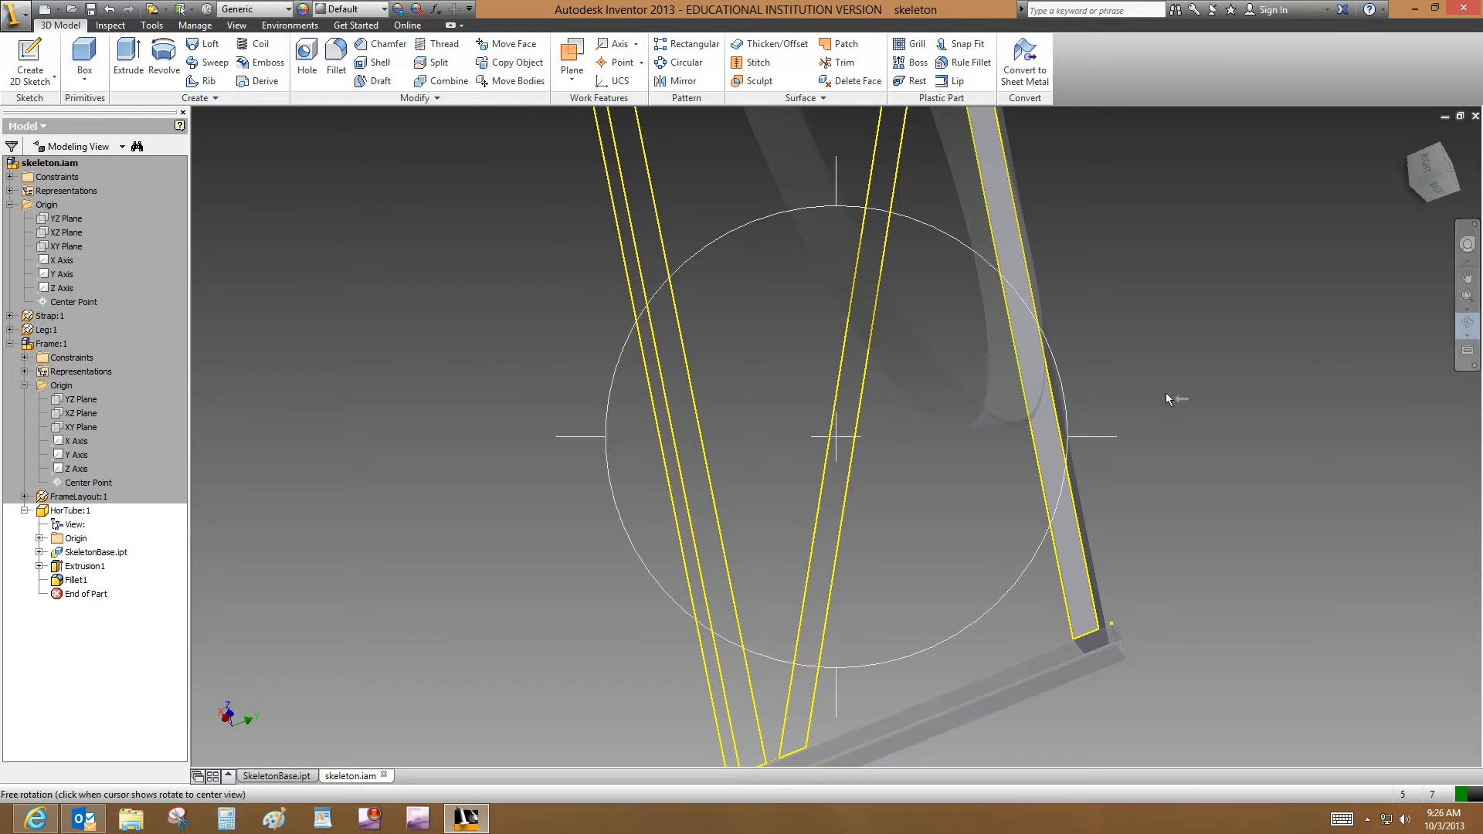
pyautogui.moveTo(1013, 406); pyautogui.dragTo(707, 242)
pyautogui.press('Escape')
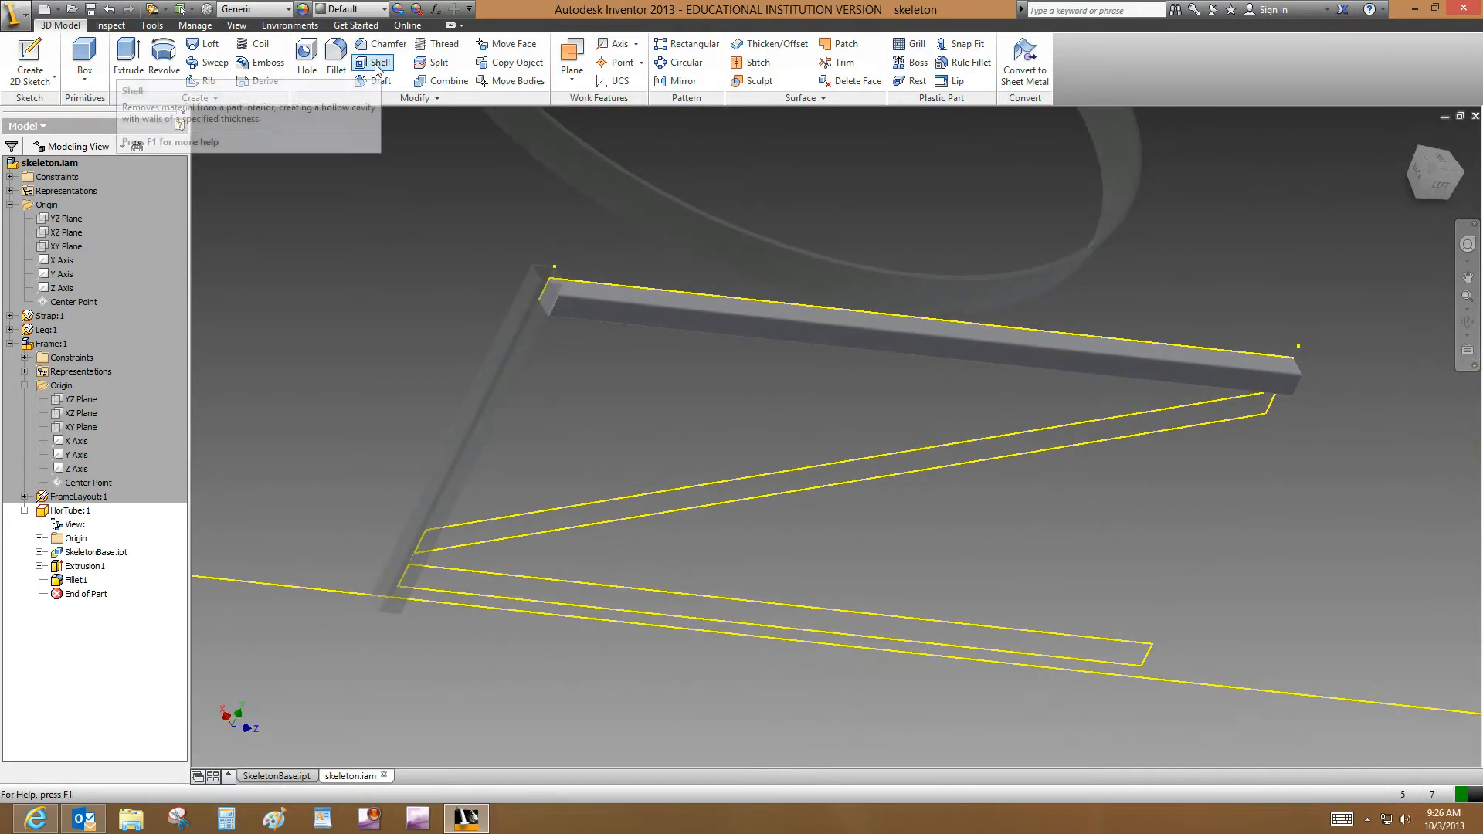
pyautogui.click(378, 65)
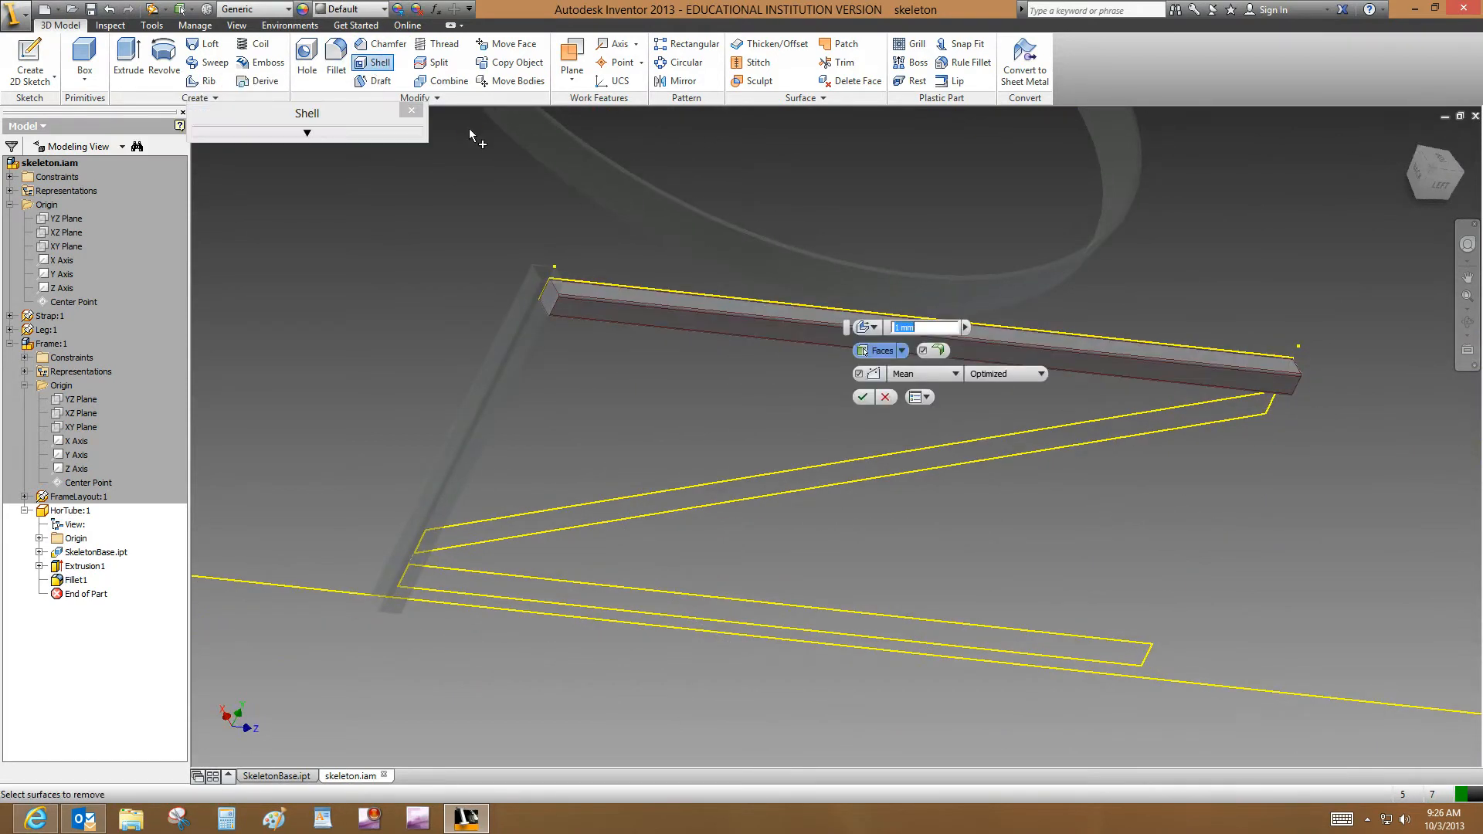
pyautogui.scroll(3, 599, 370)
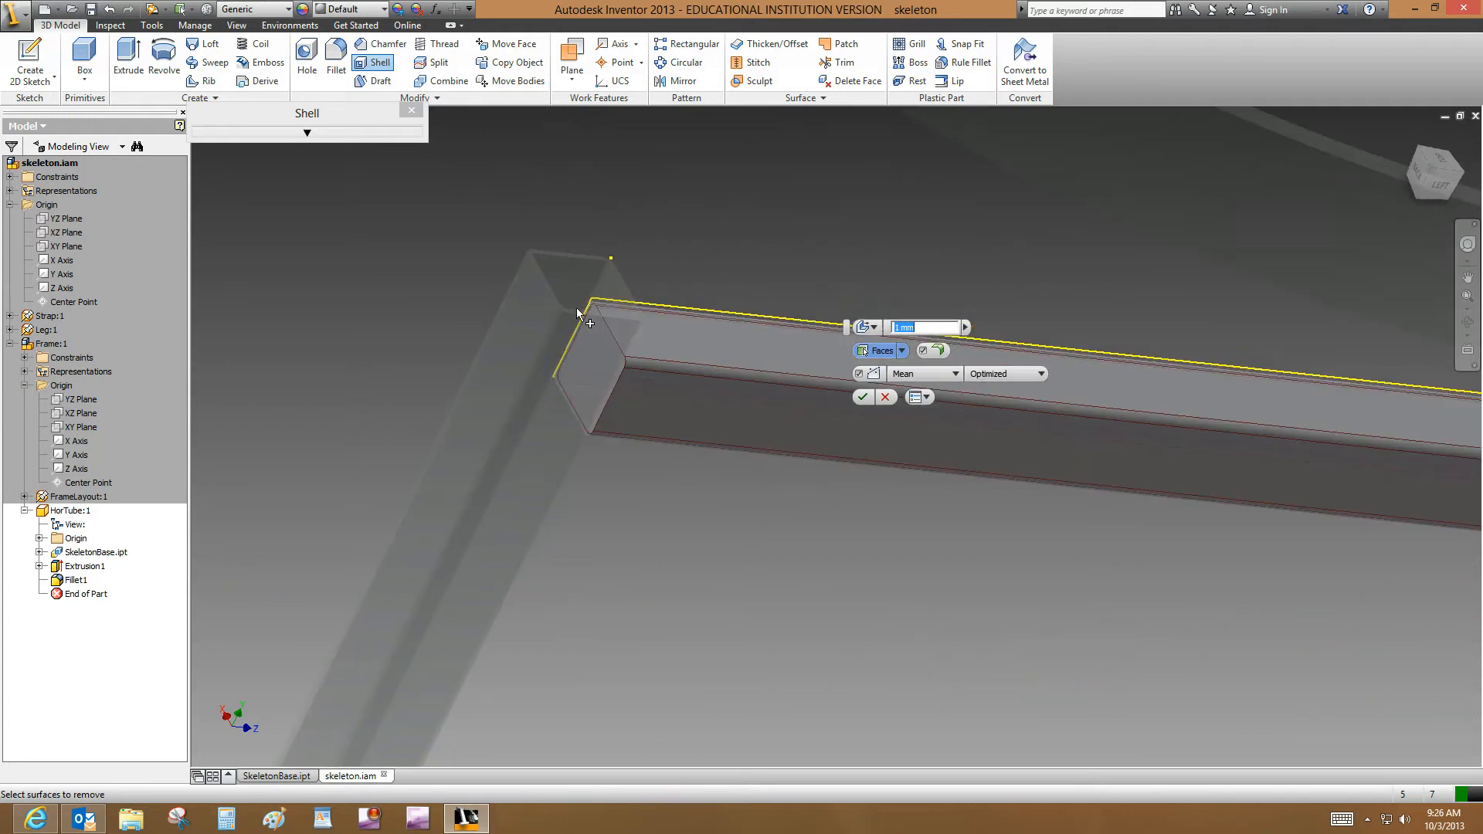
pyautogui.click(600, 370)
pyautogui.scroll(-5, 600, 369)
pyautogui.click(1467, 323)
pyautogui.moveTo(944, 401); pyautogui.dragTo(837, 391)
pyautogui.rightClick(1057, 388)
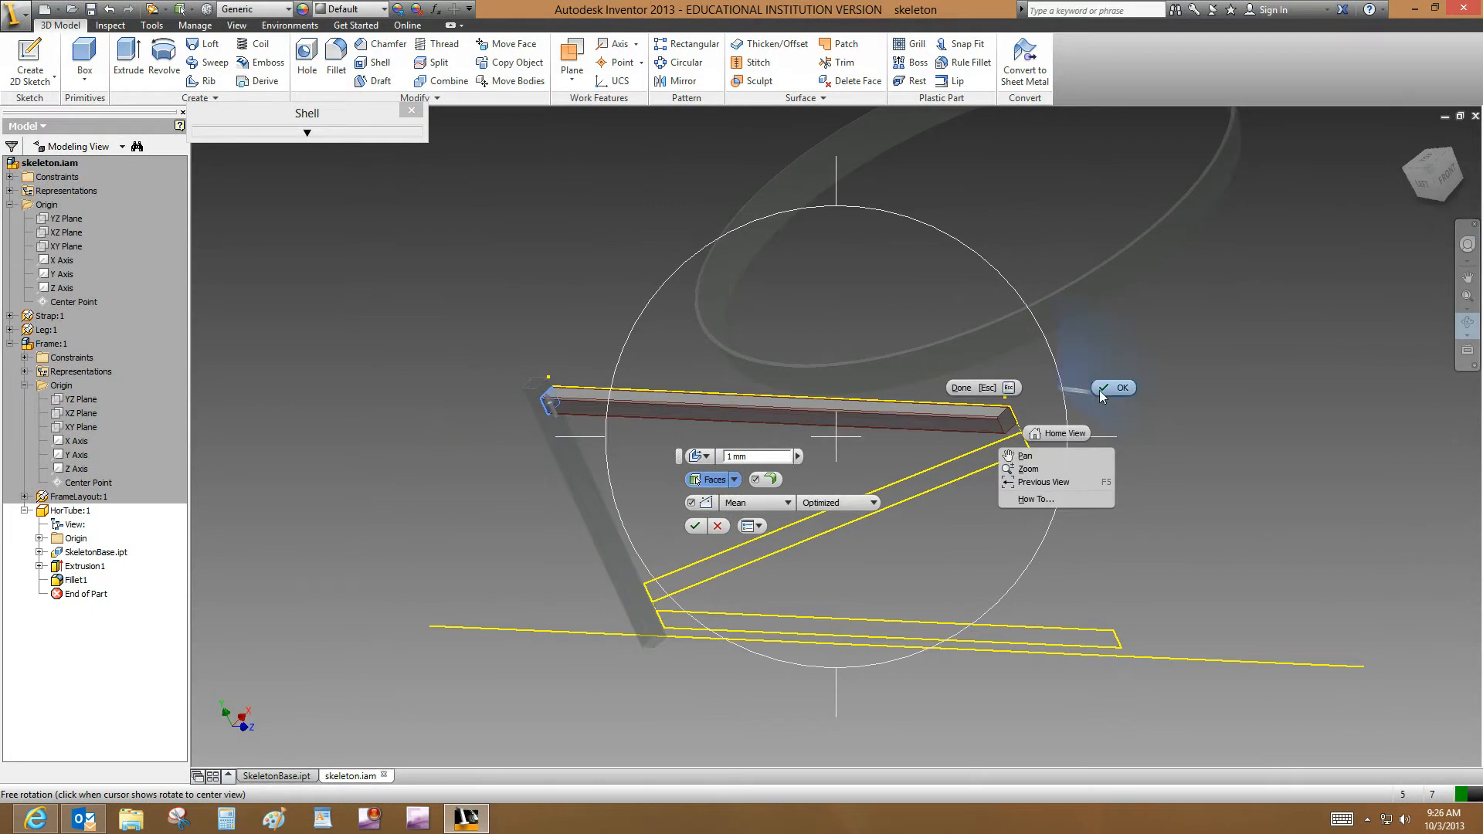
pyautogui.click(1097, 400)
pyautogui.scroll(3, 1032, 440)
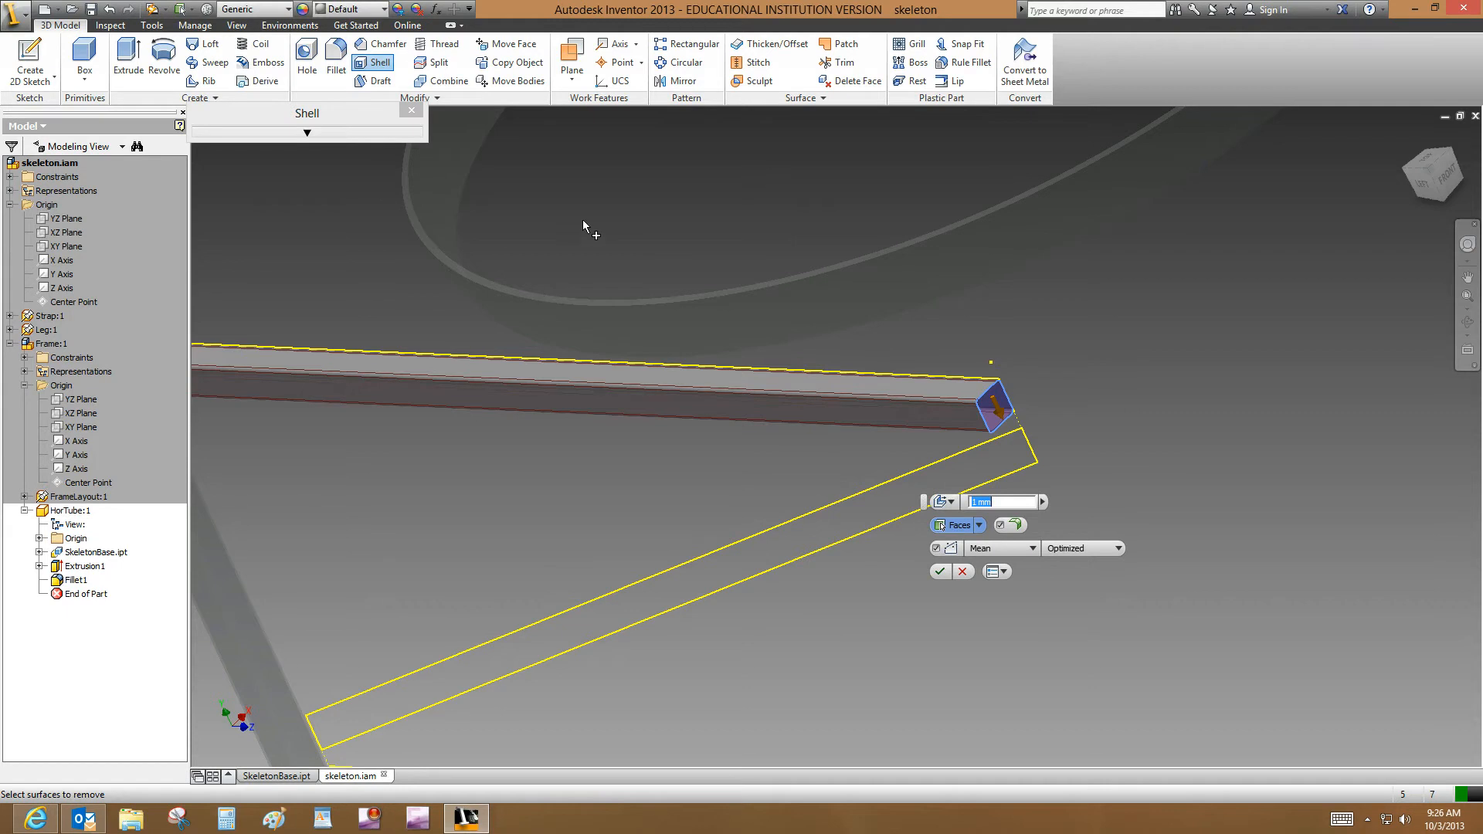
# Step: Set the shell thickness to the TubeThickness parameter and complete the shell of the horizontal tube
pyautogui.moveTo(307, 150)
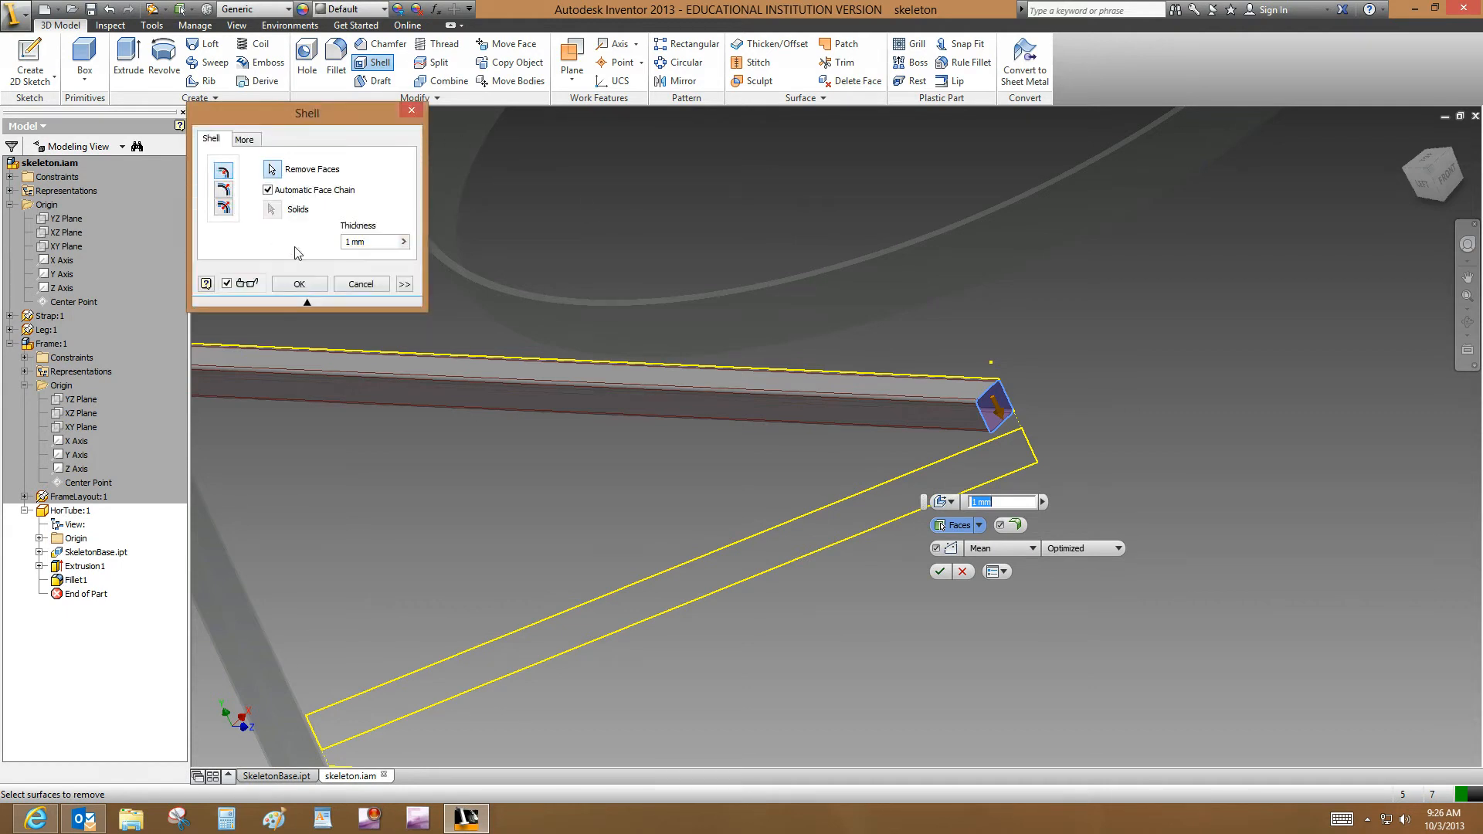
pyautogui.click(404, 244)
pyautogui.click(448, 281)
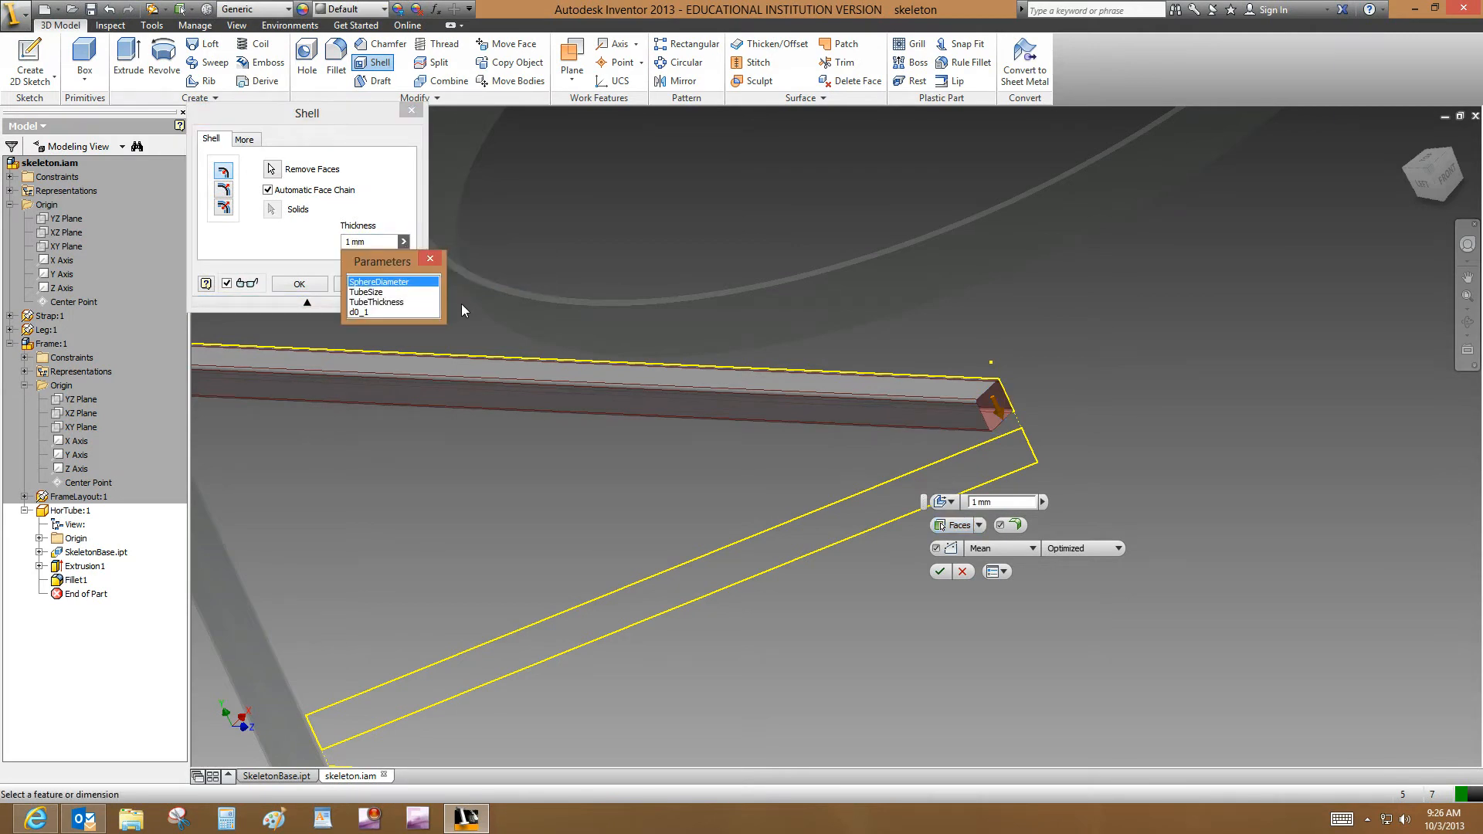
pyautogui.click(392, 302)
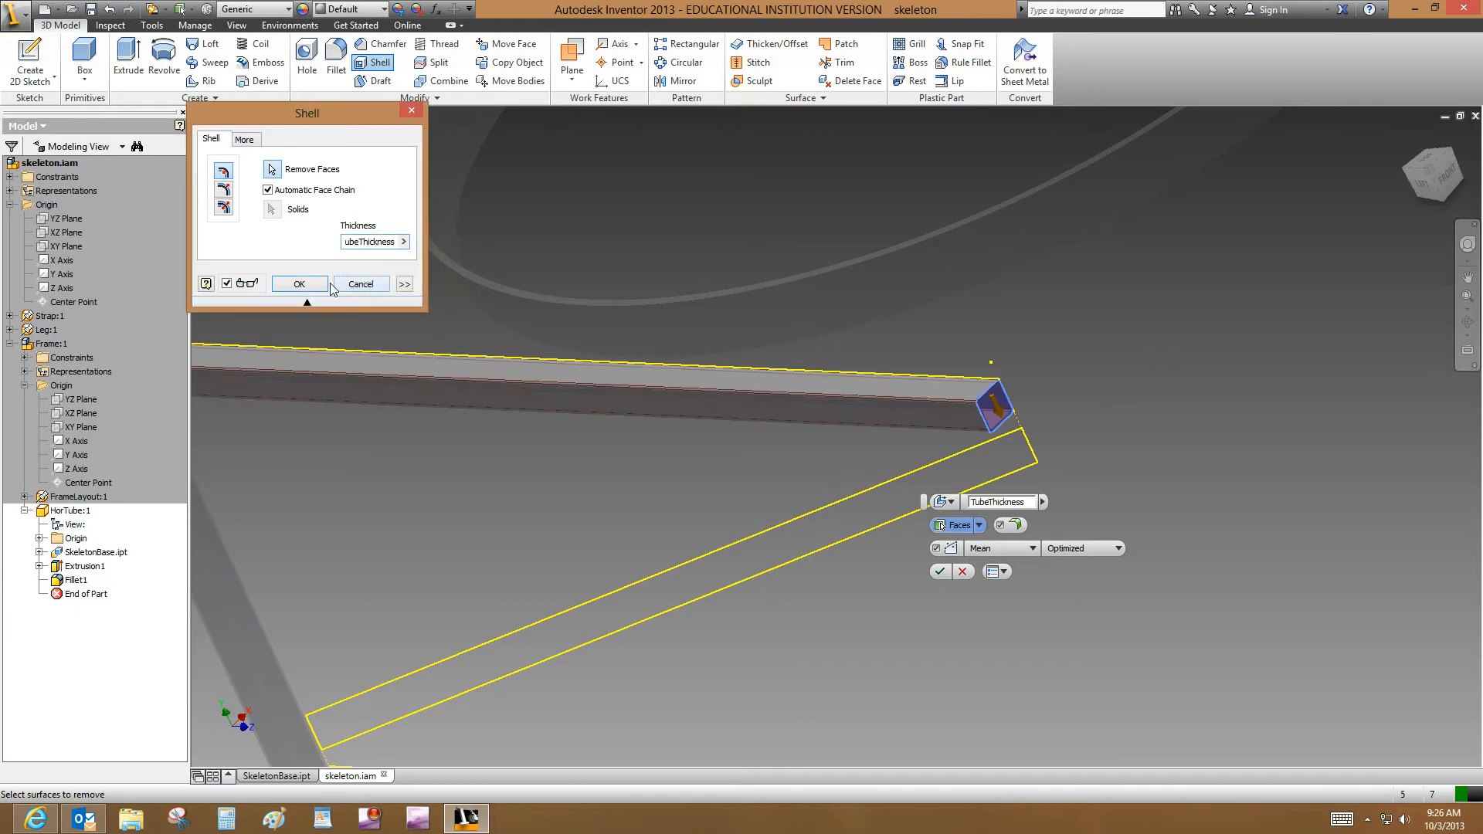
pyautogui.click(300, 284)
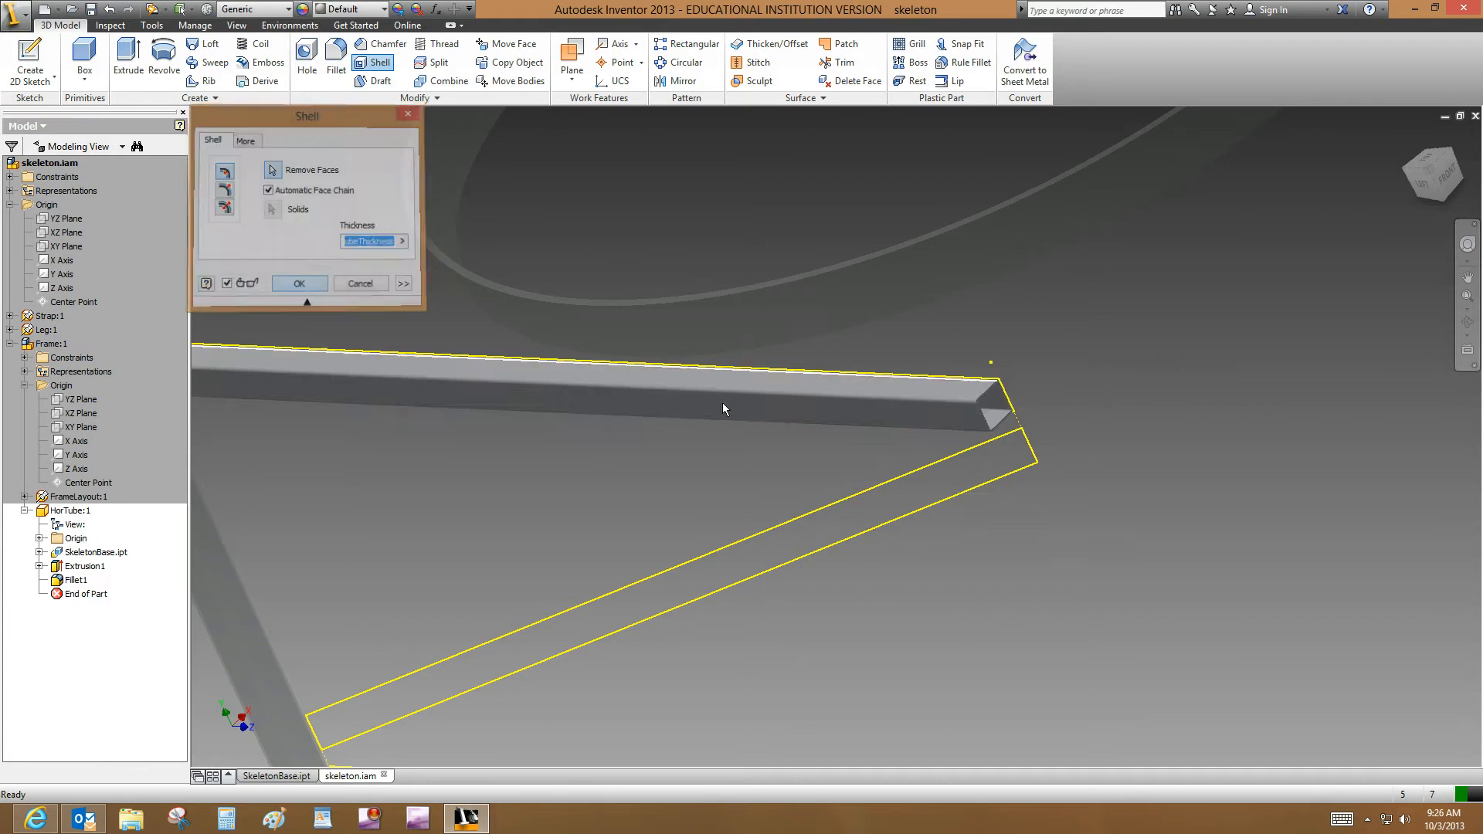
# Step: Check the hollow end of the horizontal tube, and return from editing HorTube to the Frame subassembly
pyautogui.scroll(4, 959, 412)
pyautogui.scroll(-3, 960, 412)
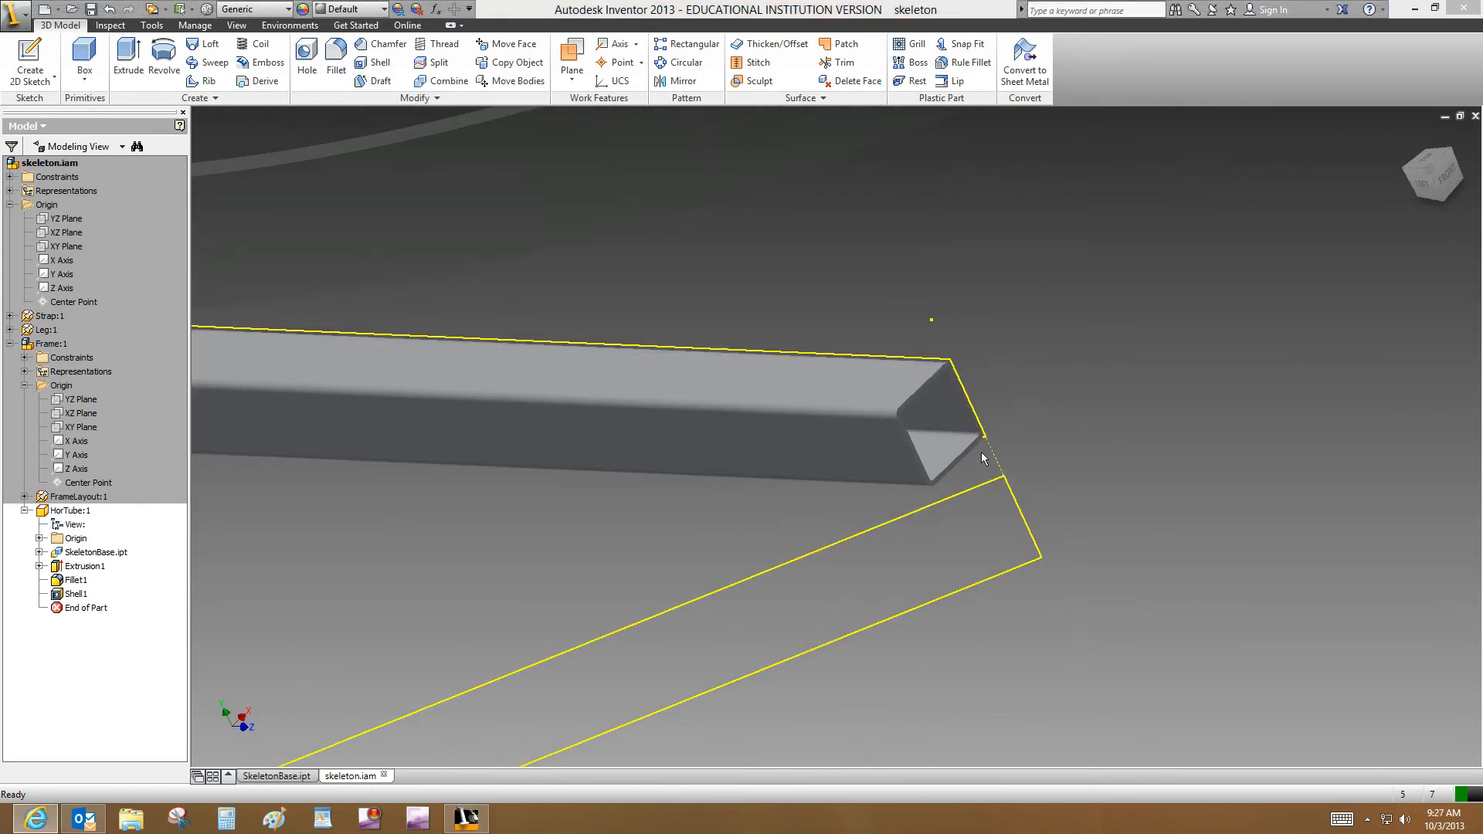
pyautogui.scroll(-3, 1053, 418)
pyautogui.moveTo(1054, 418); pyautogui.dragTo(950, 449, button='middle')
pyautogui.scroll(-5, 1114, 411)
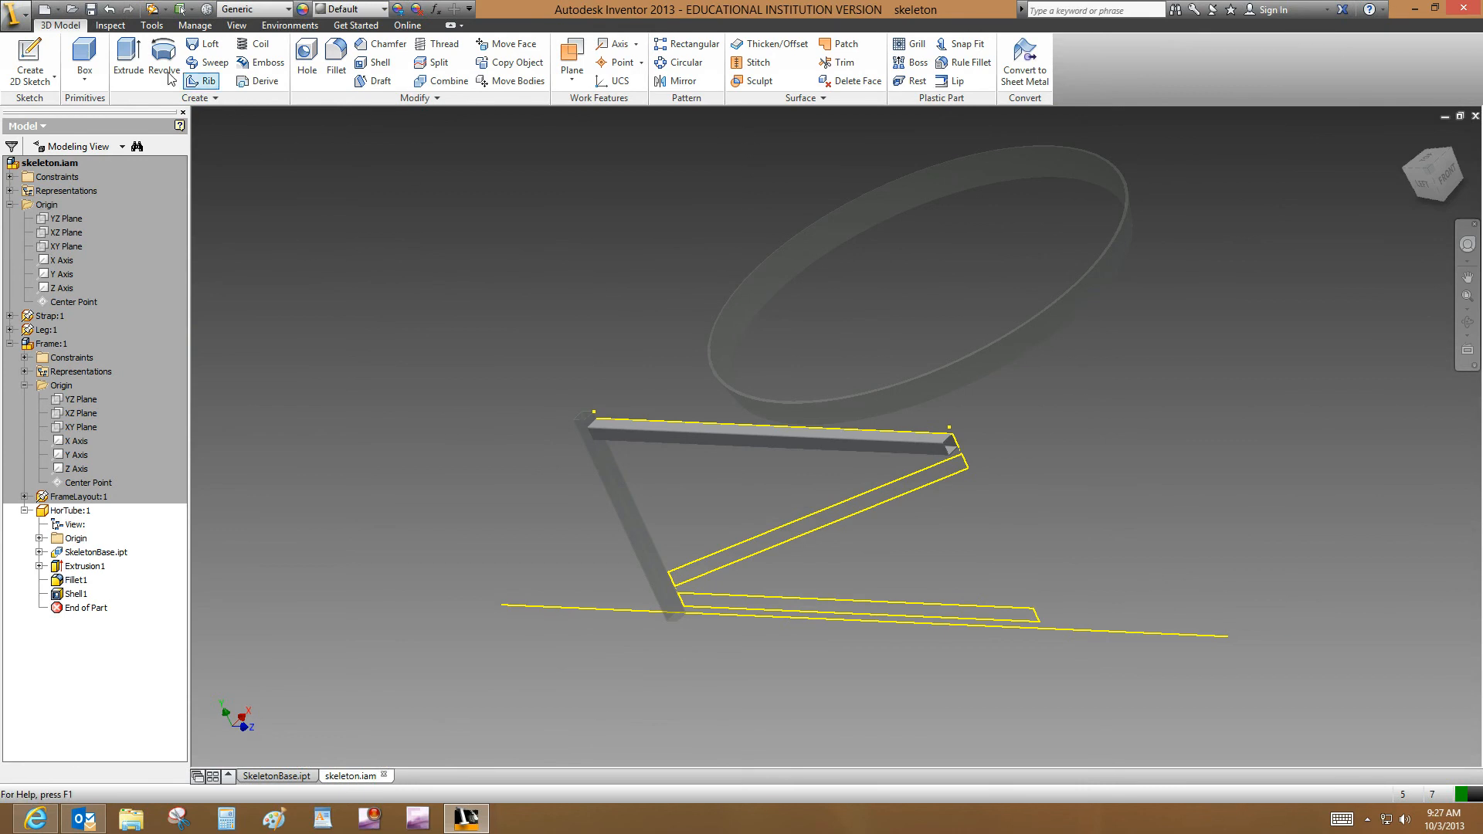
pyautogui.click(109, 25)
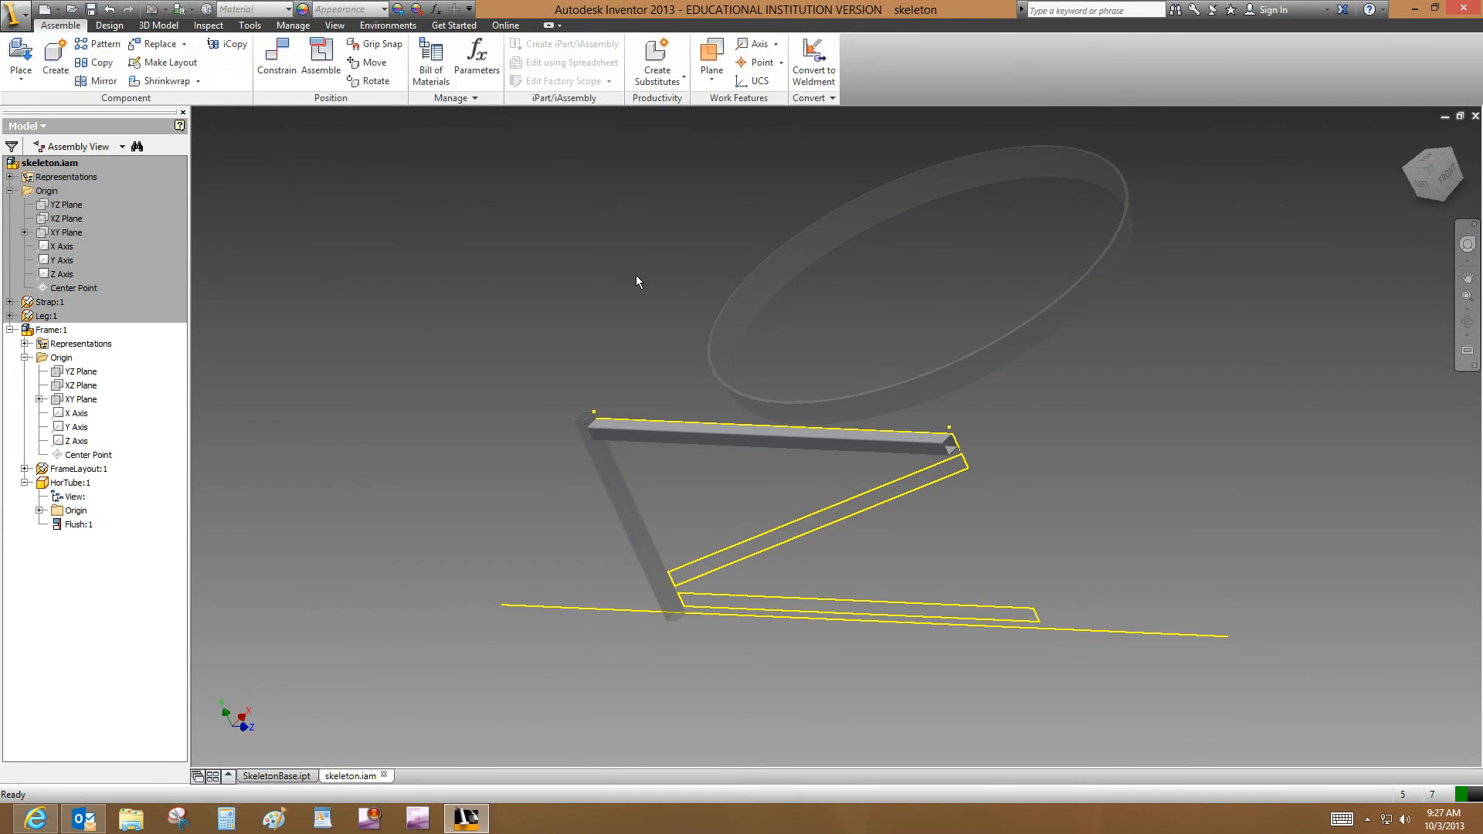